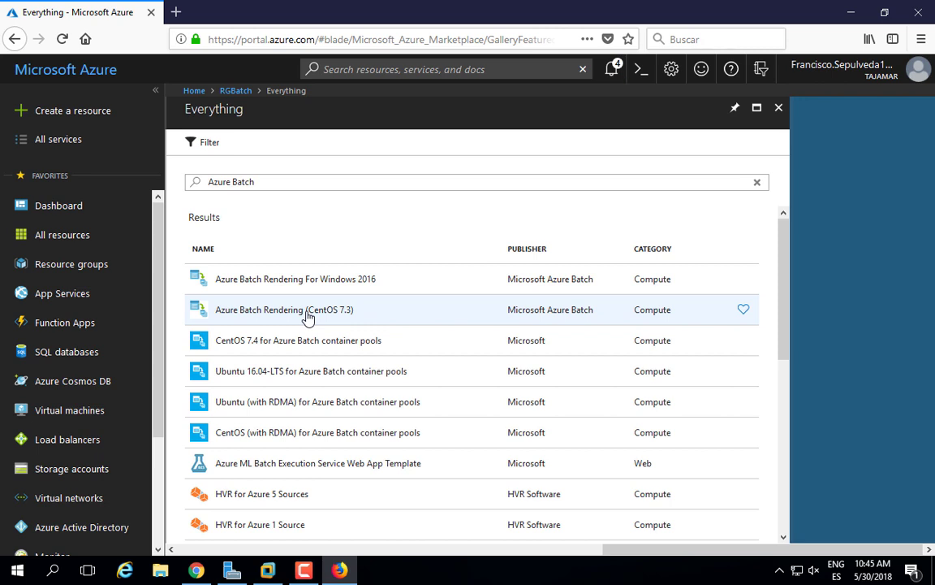
# - Find Batch Service by Microsoft in the marketplace results, review its description and start creating a new Batch account
pyautogui.scroll(-5, 284, 332)
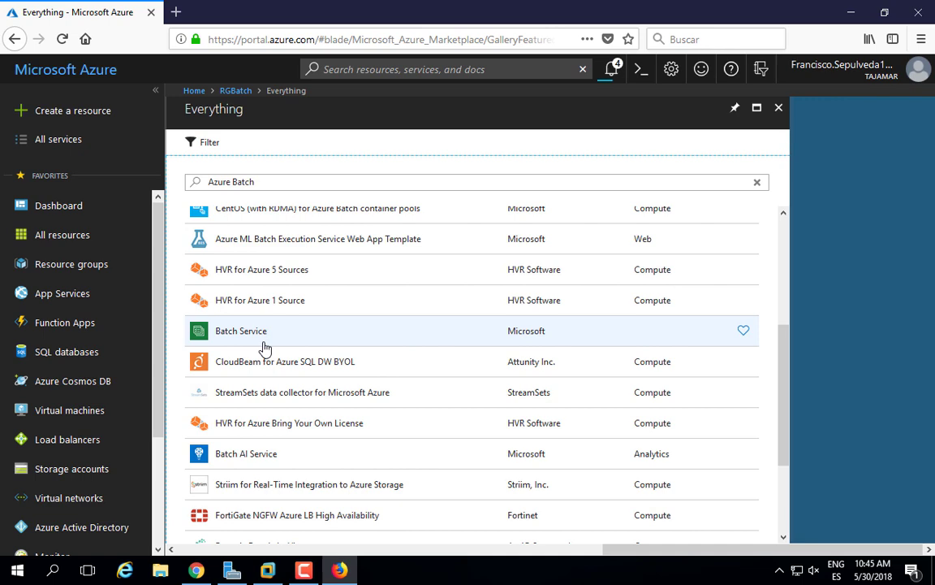
pyautogui.click(267, 333)
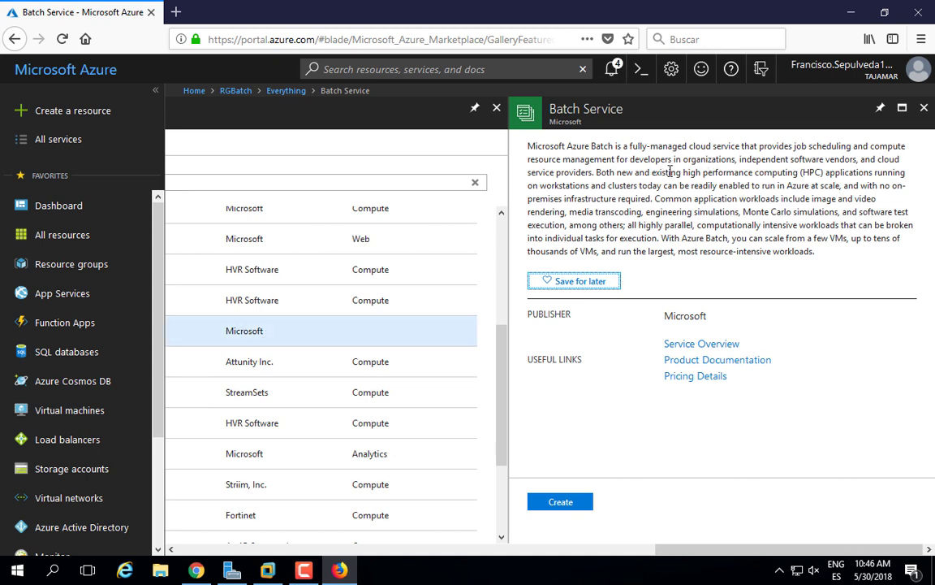
pyautogui.moveTo(684, 172); pyautogui.dragTo(840, 187)
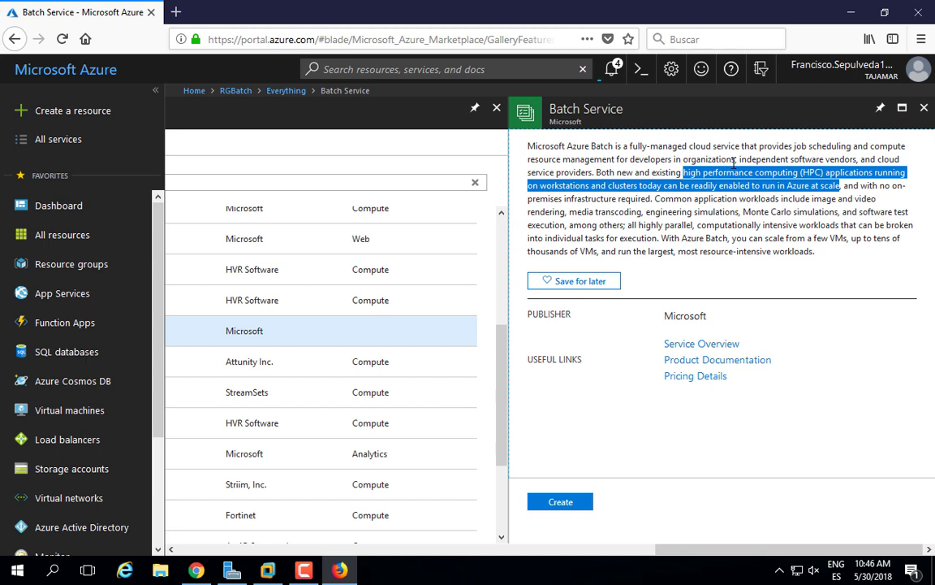
pyautogui.moveTo(655, 199); pyautogui.dragTo(565, 225)
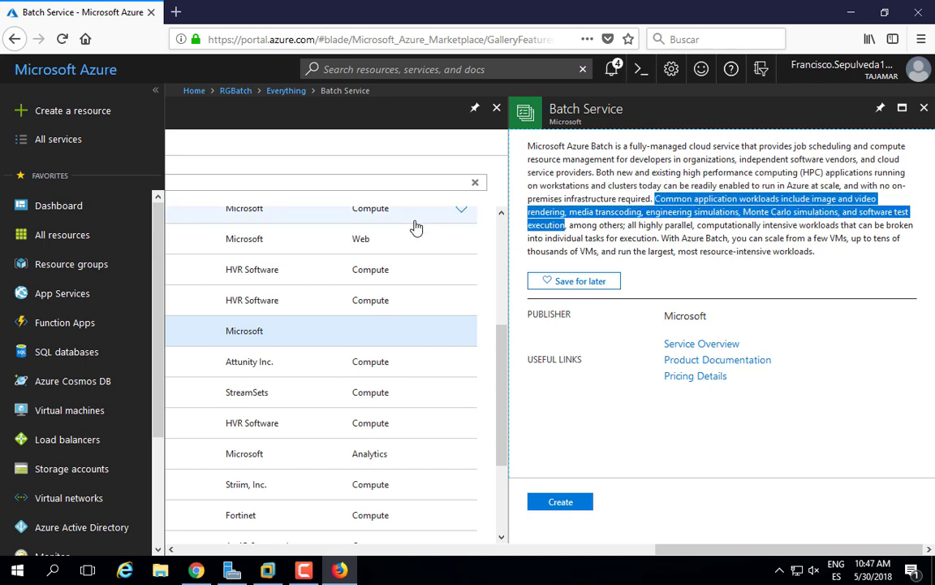
pyautogui.click(560, 501)
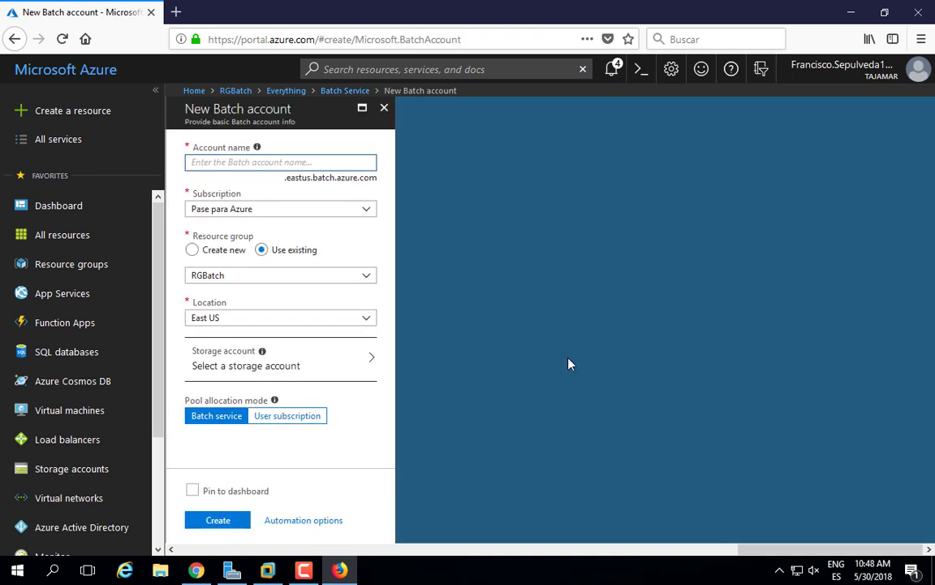
# - Name the Batch account batcht38w31 and assign it a new storage account named sat38w31batch
pyautogui.write('batcht38w31')
pyautogui.press('Tab')
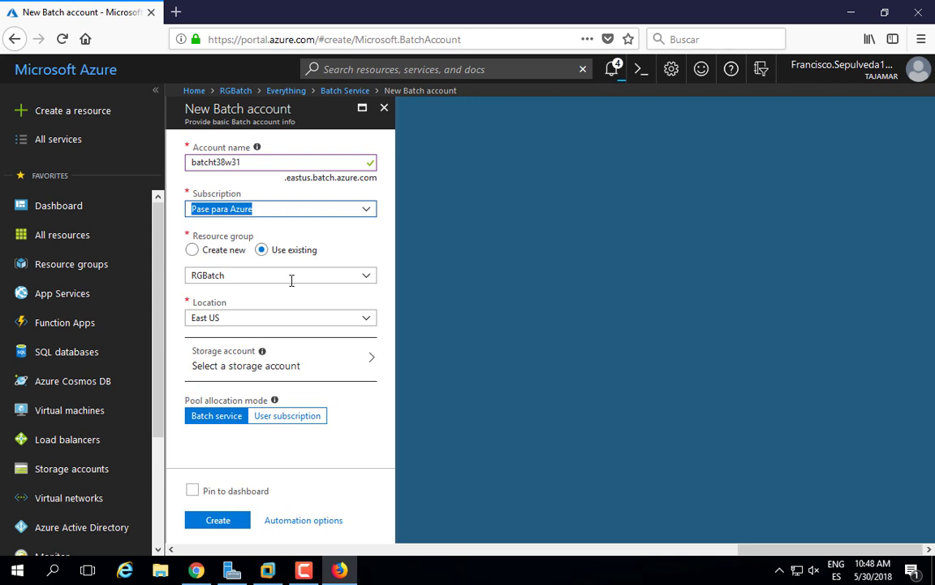
pyautogui.click(313, 368)
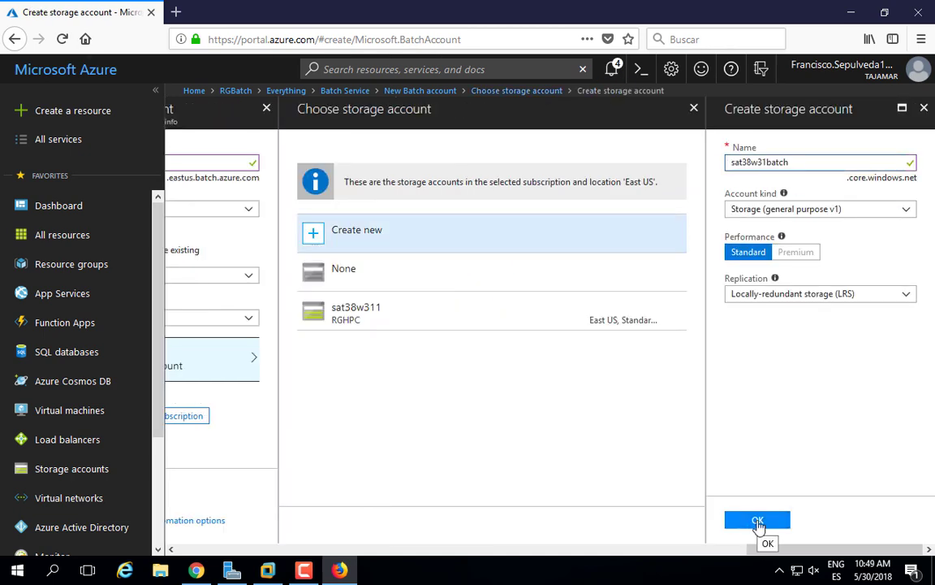
pyautogui.click(757, 523)
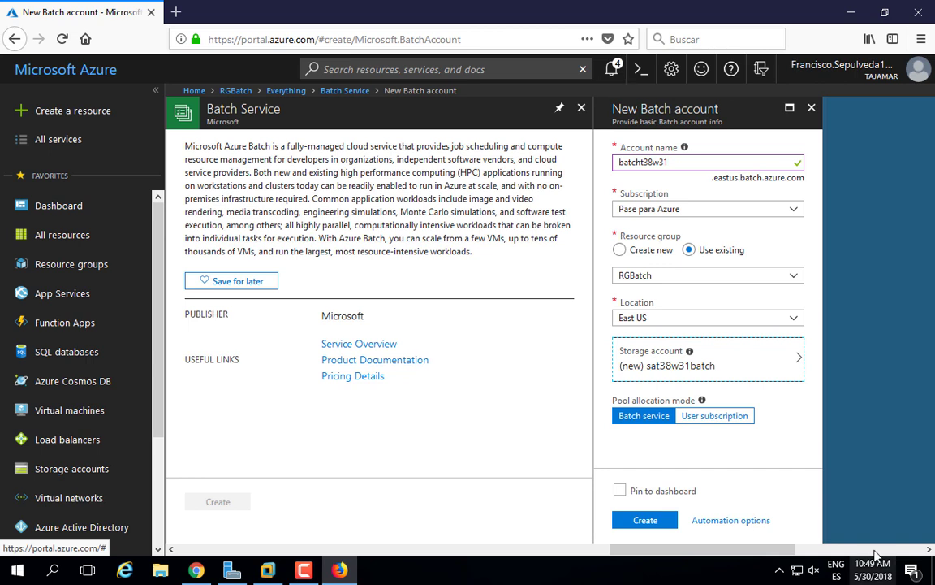
# - Switch the pool allocation mode to User subscription, review its requirements and return the mode to Batch service
pyautogui.moveTo(703, 401)
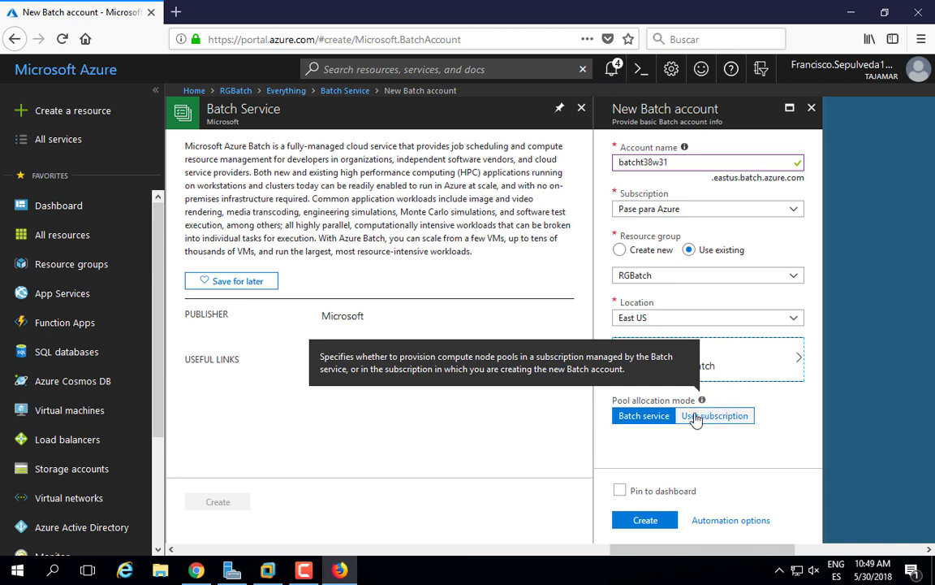
pyautogui.click(695, 416)
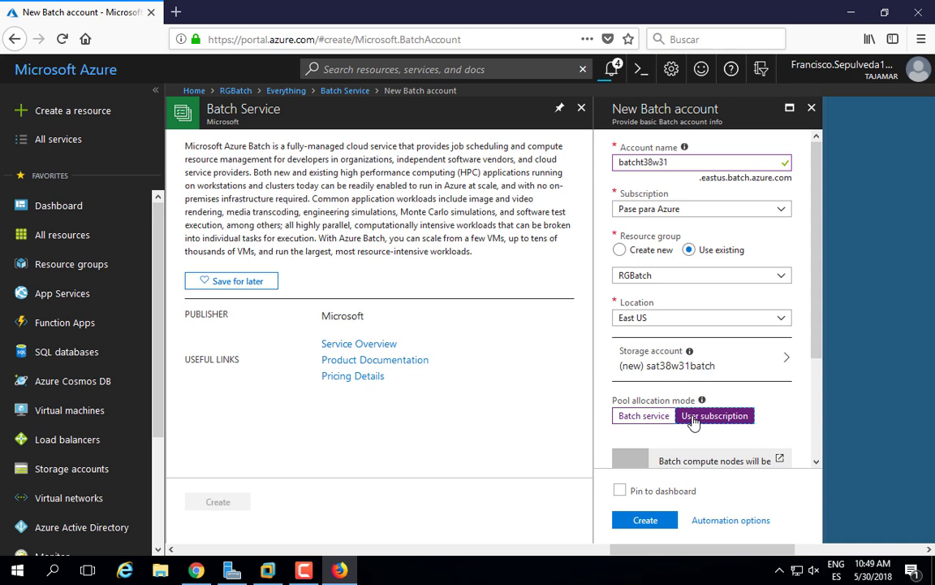
pyautogui.scroll(-3, 715, 323)
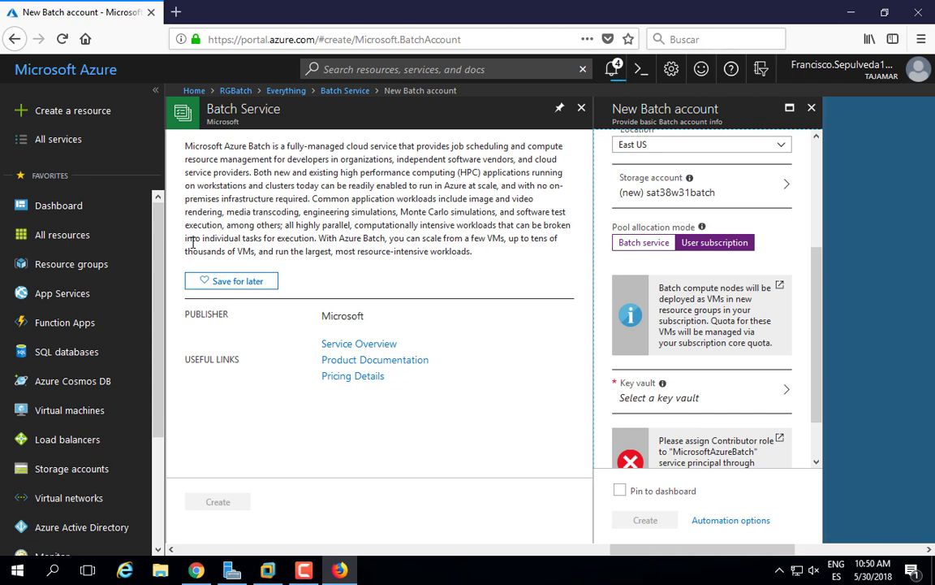
pyautogui.scroll(-1, 735, 406)
pyautogui.click(646, 189)
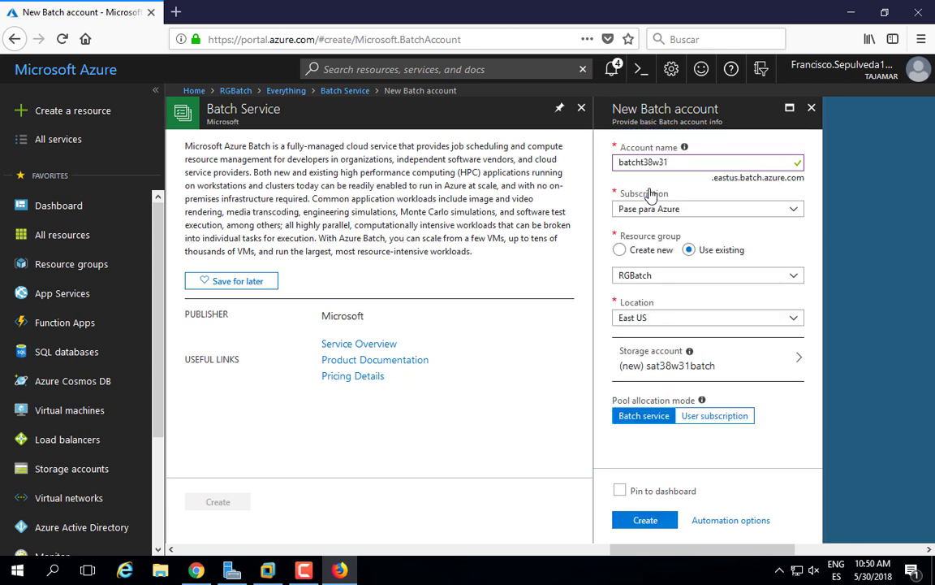
# - Create the Batch account and open the deployed resource from its notification
pyautogui.click(634, 523)
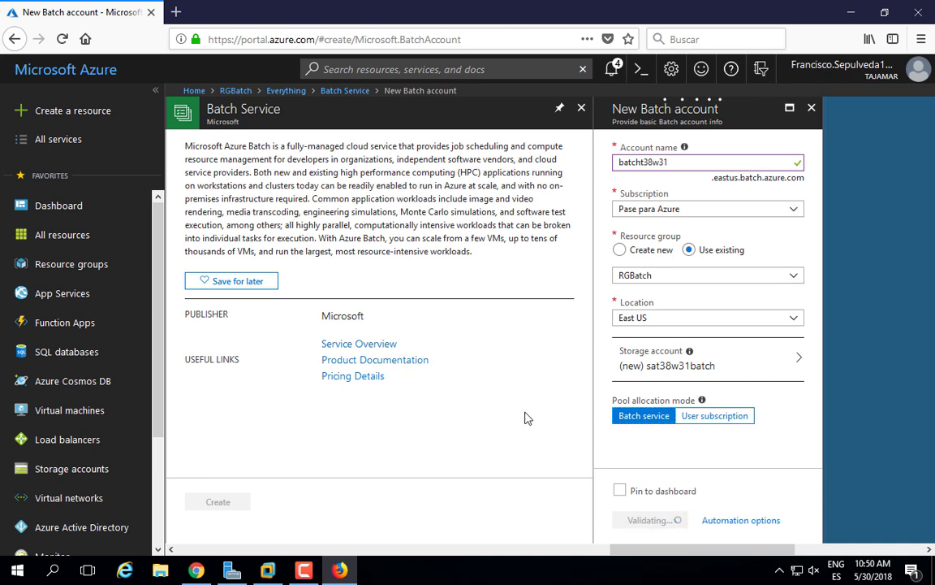
pyautogui.click(612, 68)
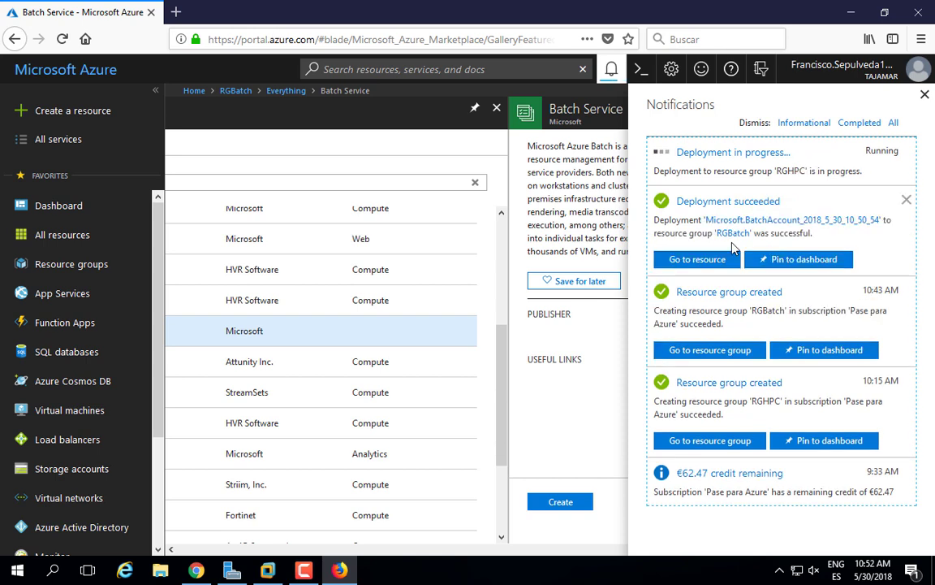
pyautogui.click(694, 262)
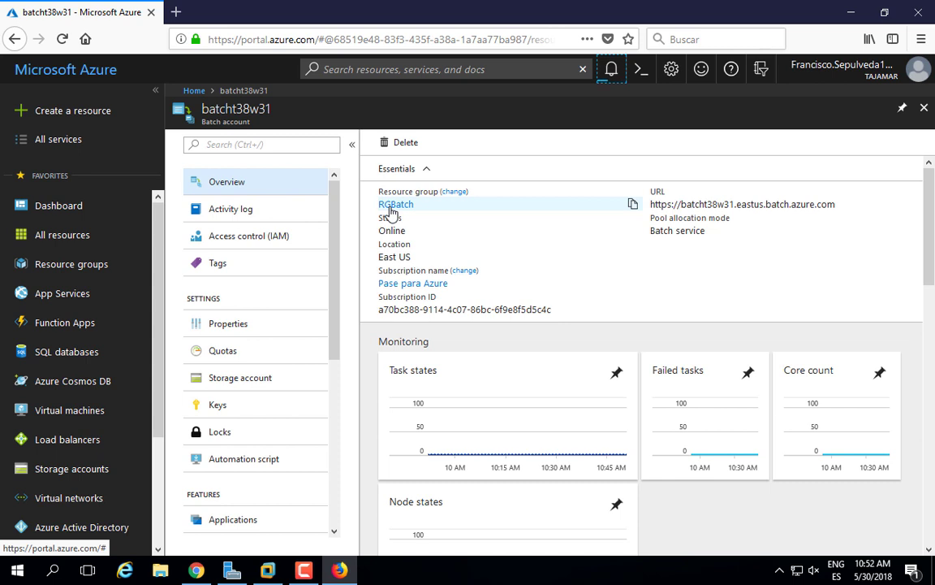
# - Start a new pool in the Batch account and set its pool ID to pool1
pyautogui.scroll(-5, 235, 324)
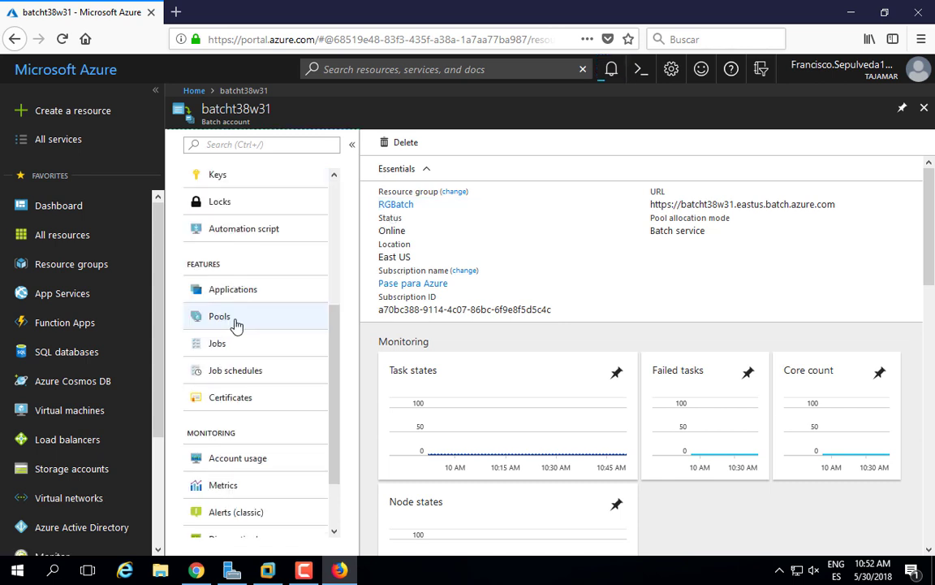
pyautogui.click(236, 324)
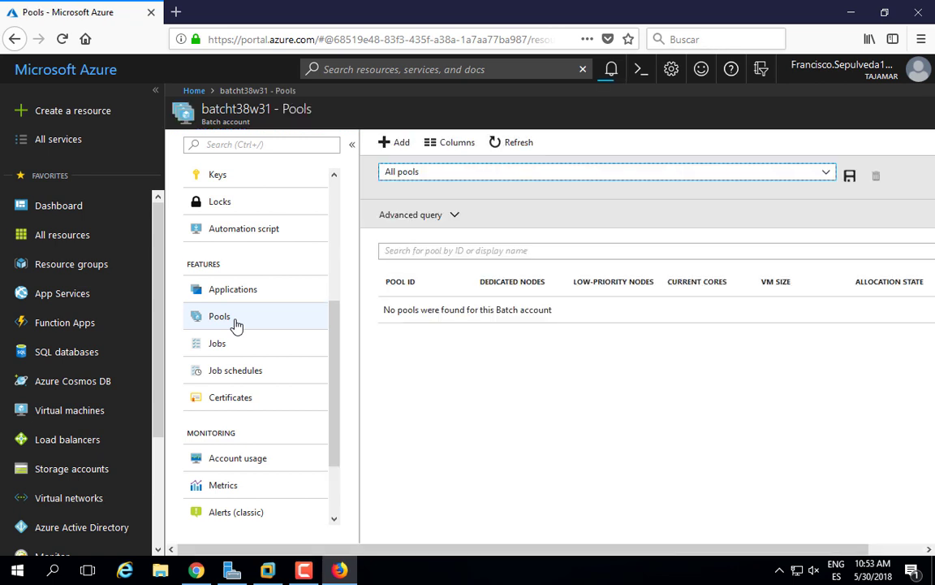
pyautogui.click(388, 145)
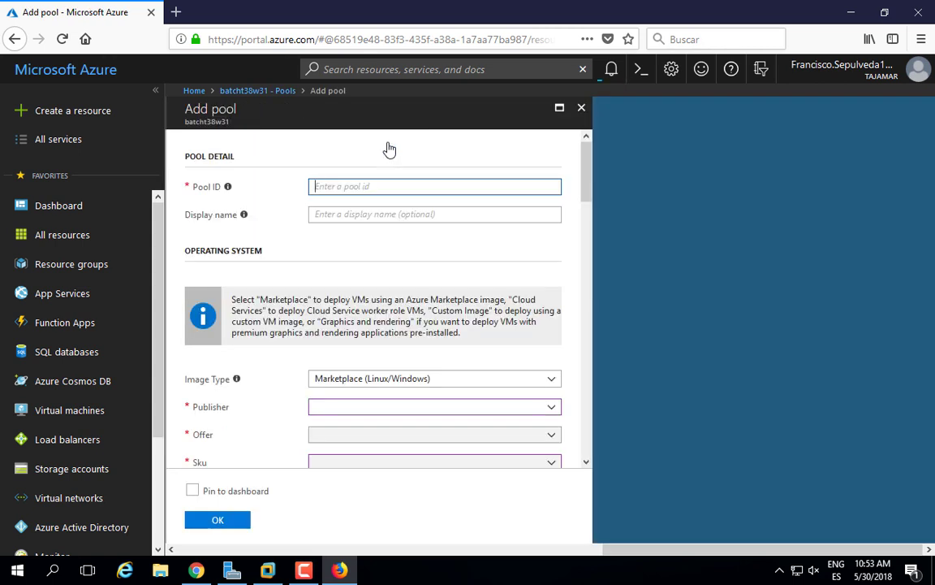
pyautogui.write('pool1')
pyautogui.press('Tab')
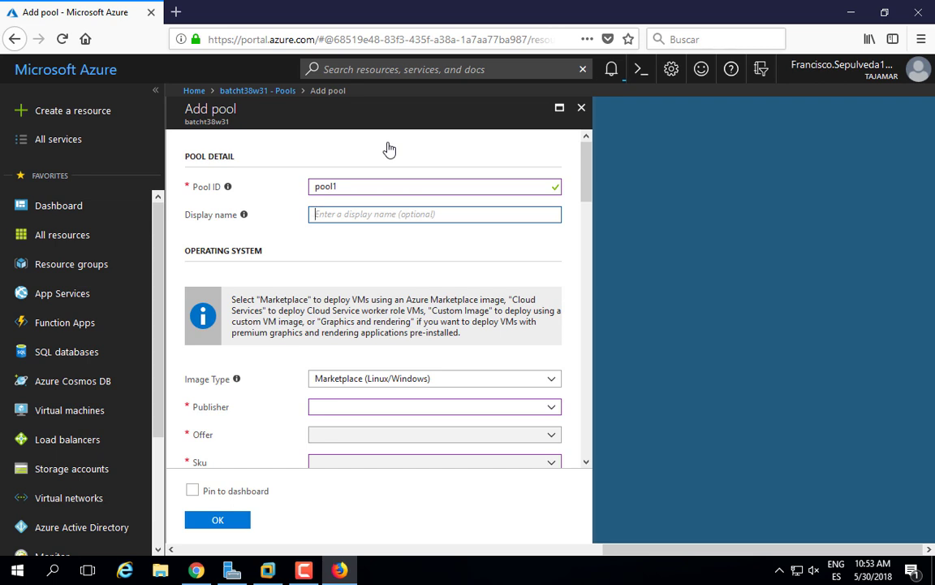
# - Set the pool's operating system publisher to MicrosoftWindowsServer and its SKU to 2016-Datacenter-smalldisk
pyautogui.scroll(-3, 379, 191)
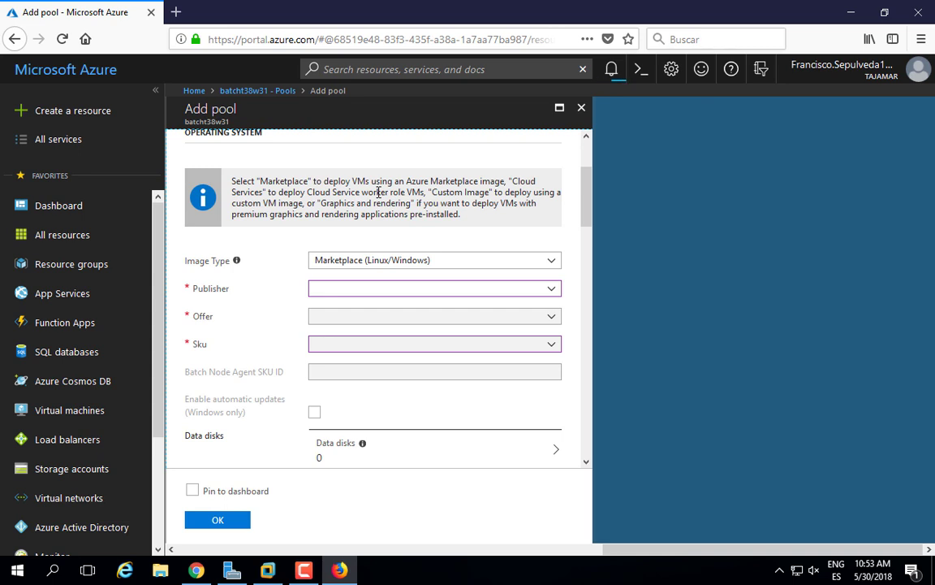
pyautogui.click(548, 268)
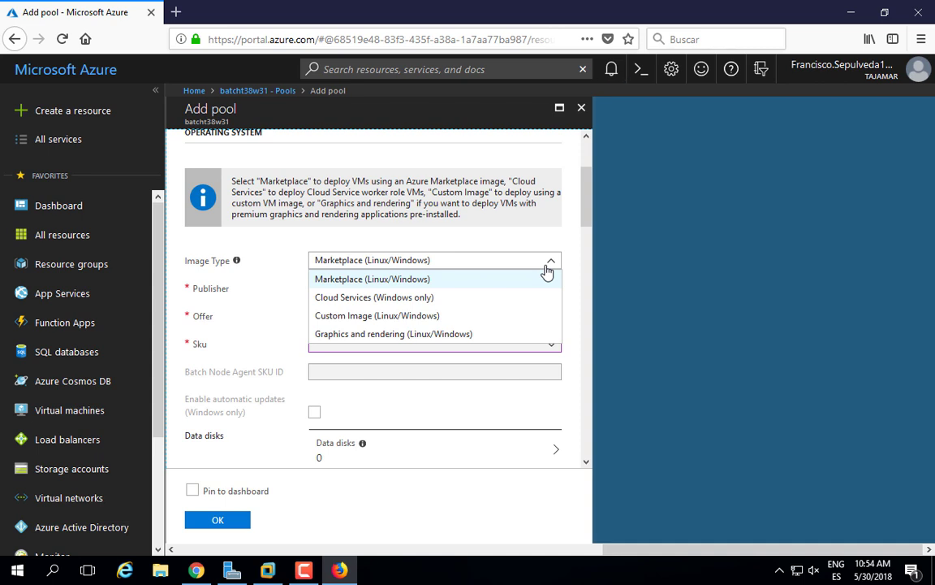
pyautogui.click(547, 272)
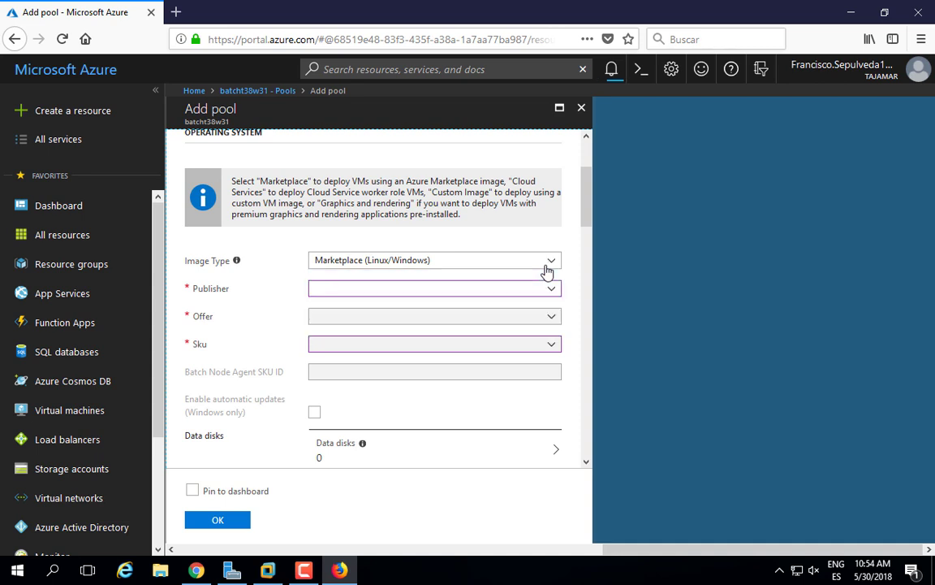
pyautogui.click(548, 288)
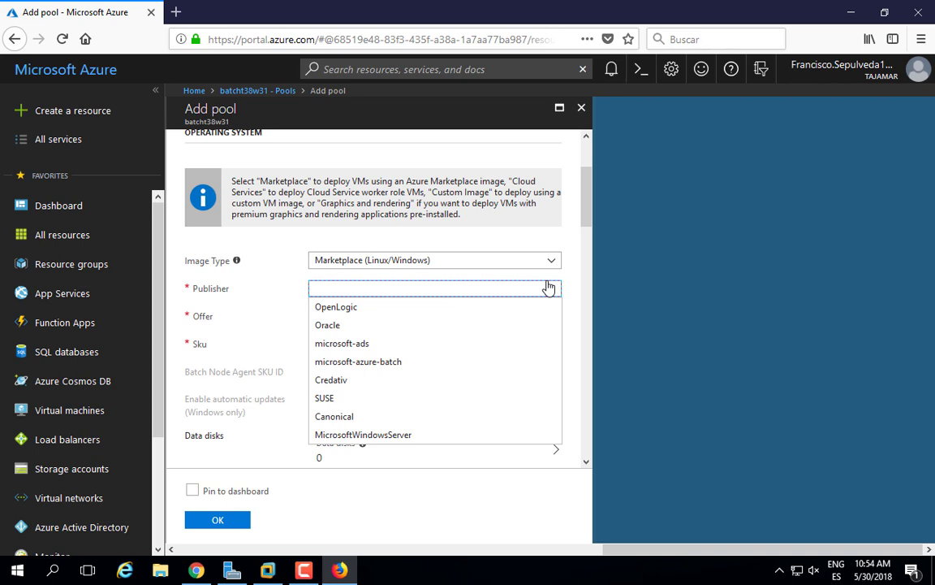
pyautogui.click(392, 436)
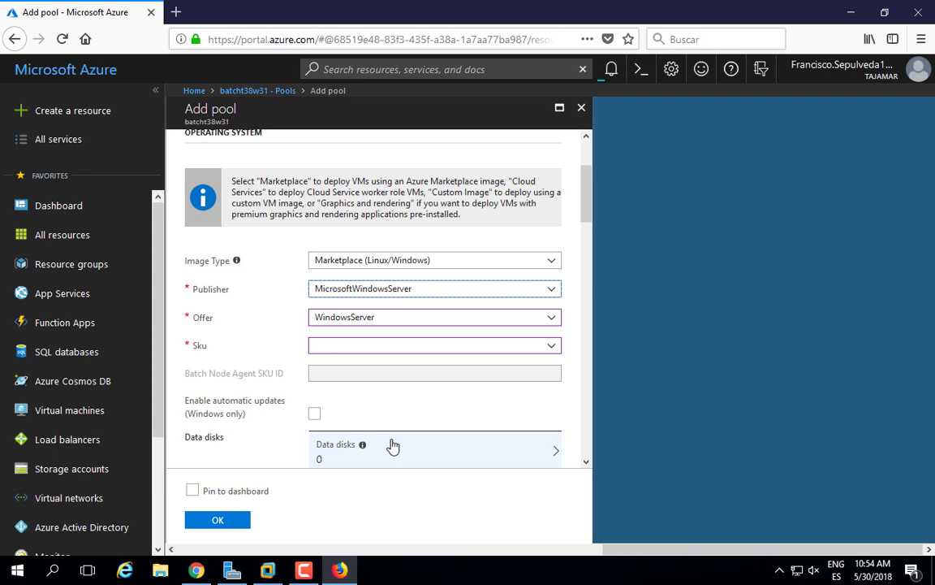
pyautogui.click(491, 319)
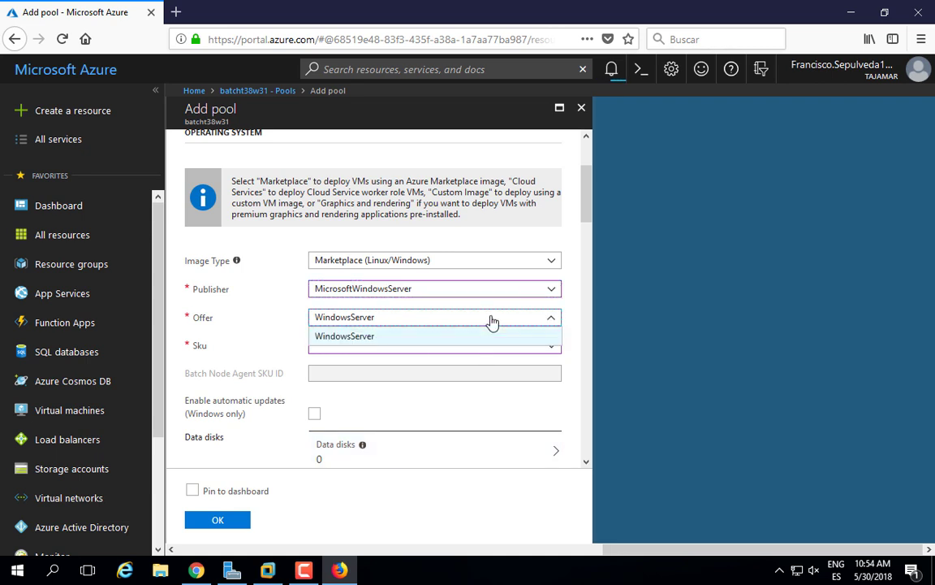
pyautogui.click(491, 319)
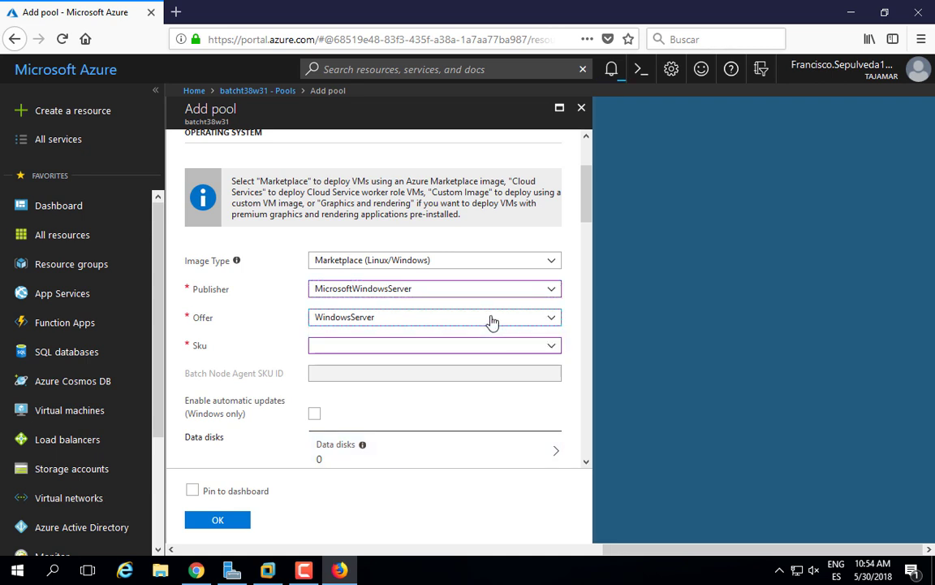
pyautogui.click(552, 349)
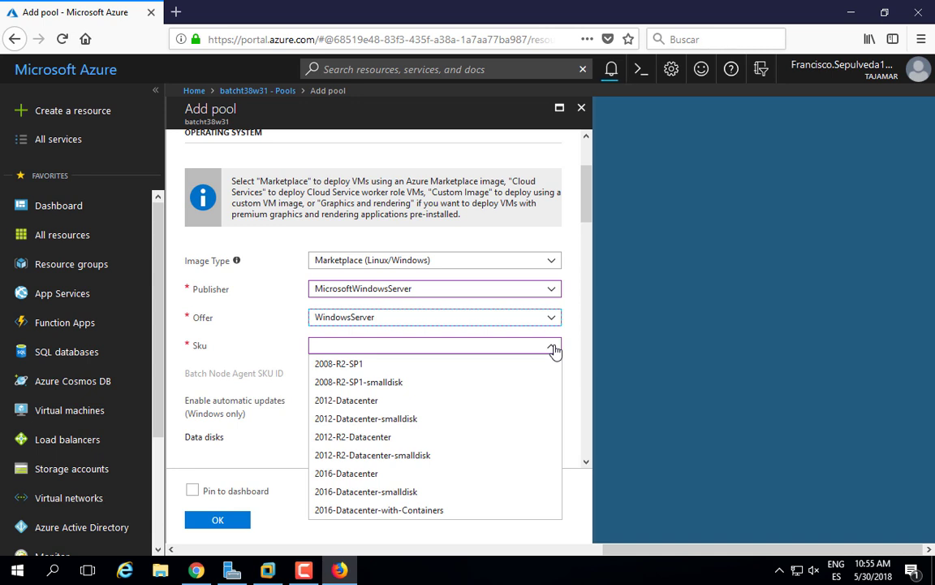
pyautogui.click(430, 492)
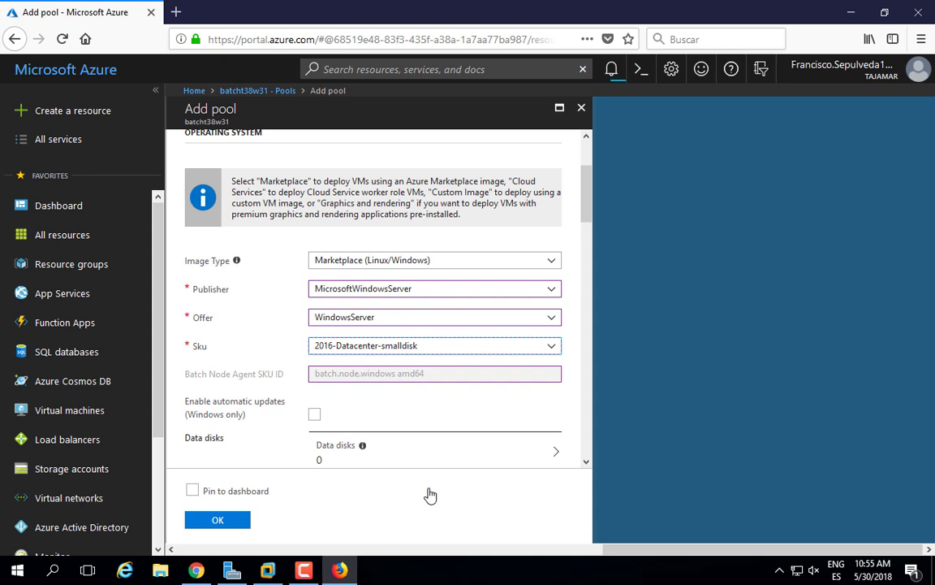
# - Examine the pool's data disk caching options and the metered rendering licenses without selecting any
pyautogui.click(586, 462)
pyautogui.click(586, 463)
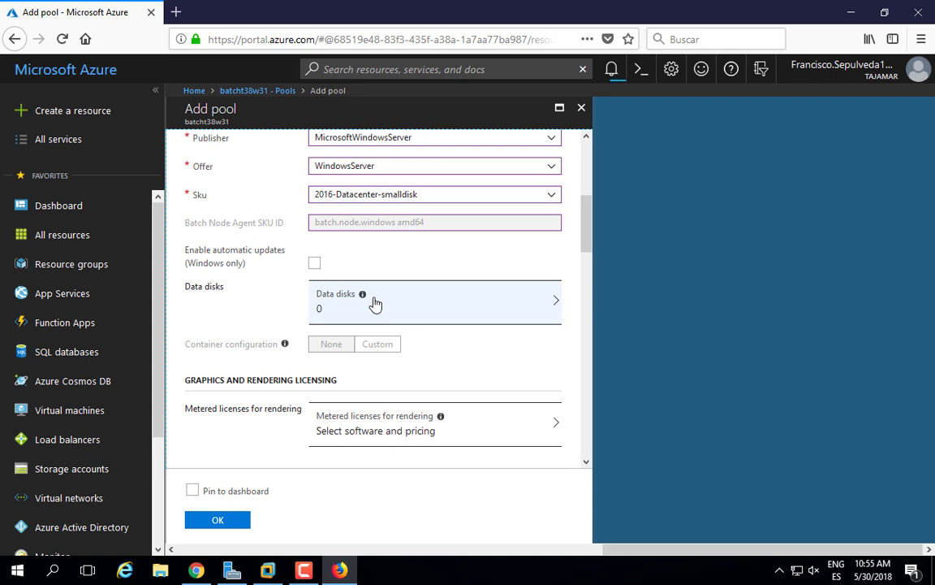
pyautogui.click(375, 304)
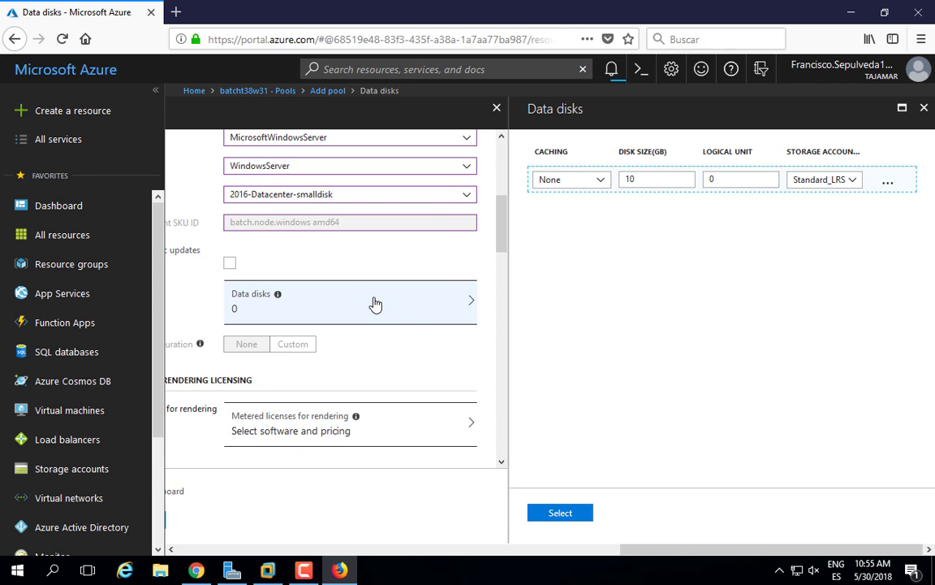
pyautogui.click(598, 181)
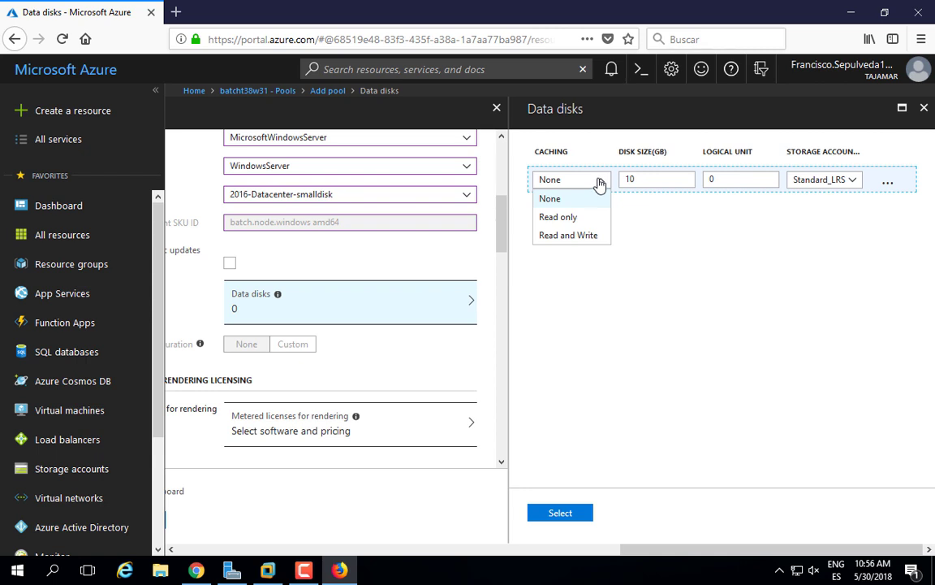
pyautogui.click(924, 108)
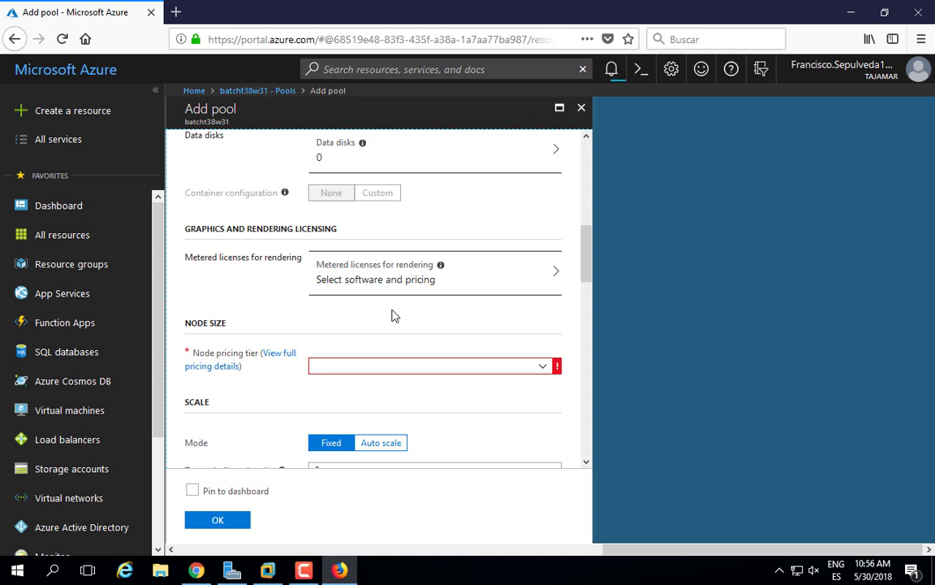
pyautogui.click(388, 292)
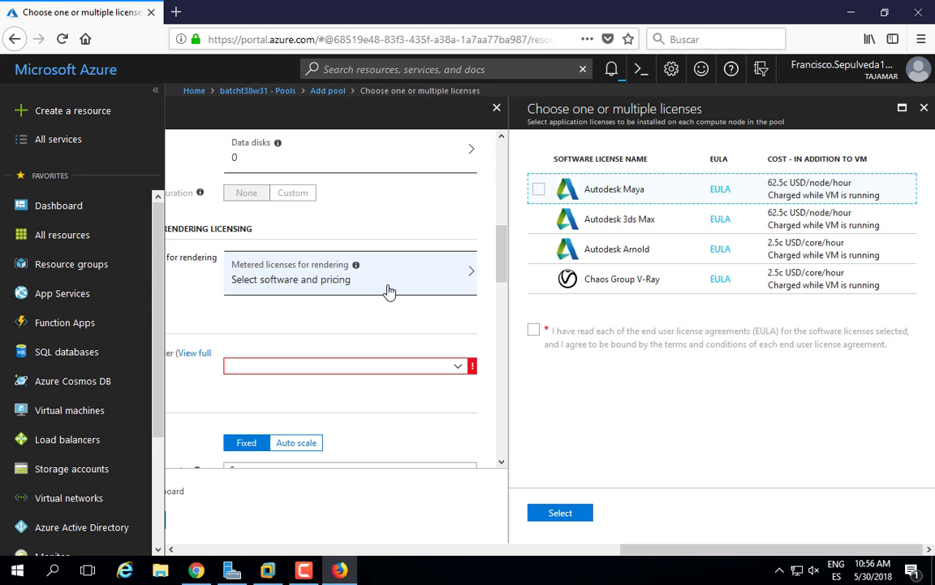
pyautogui.click(923, 108)
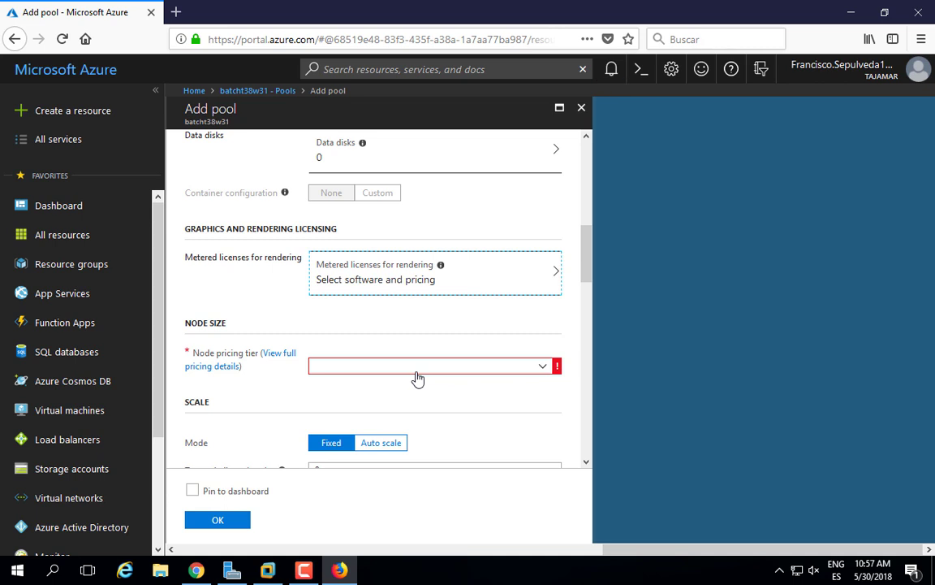
# - Set the pool's node pricing tier to Standard A2 (2 Cores, 3.5 GB)
pyautogui.click(417, 375)
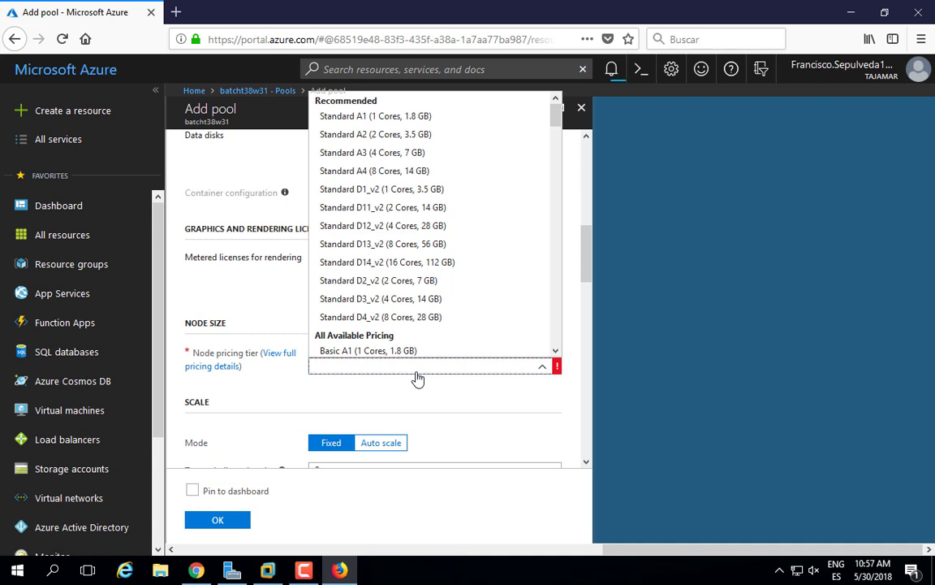
pyautogui.click(361, 134)
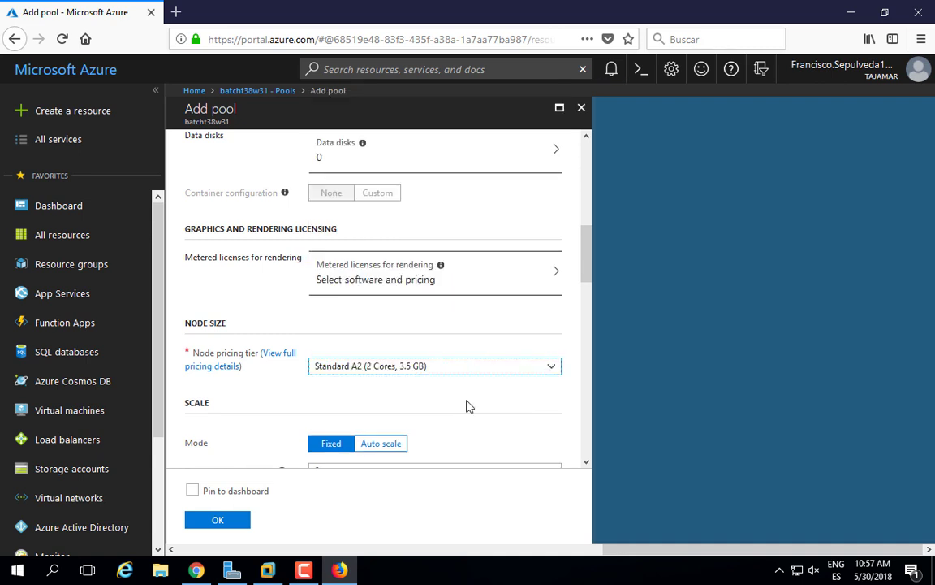
pyautogui.scroll(-2, 586, 461)
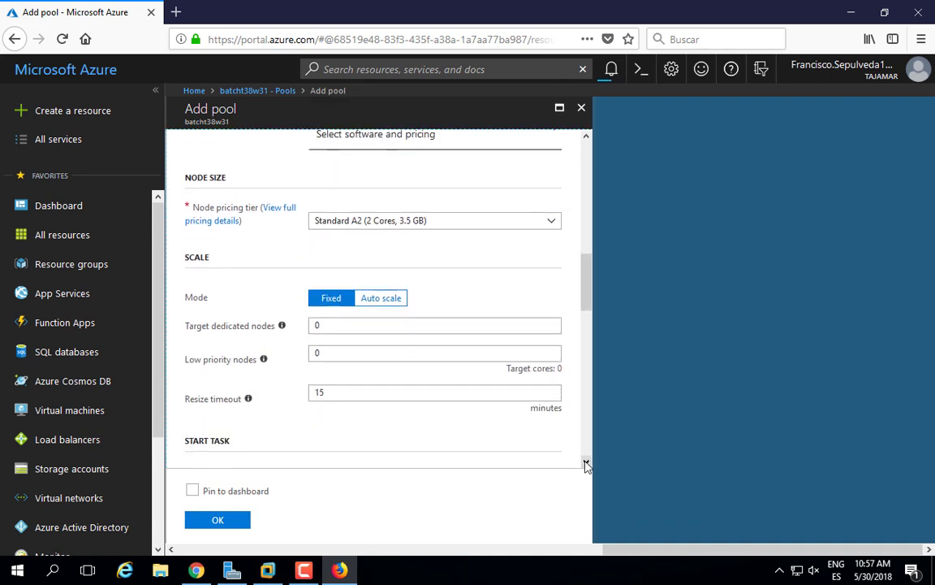
pyautogui.scroll(-1, 586, 464)
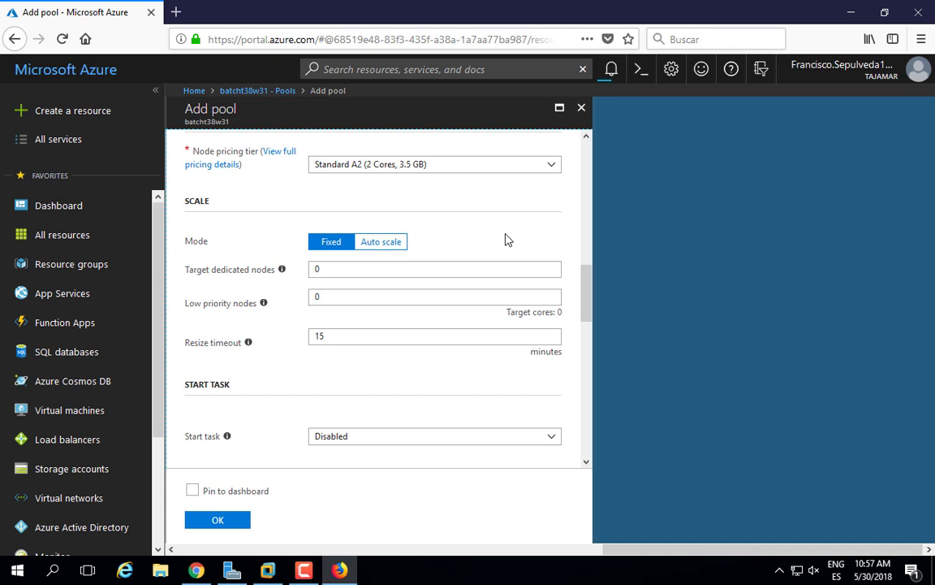
pyautogui.click(379, 246)
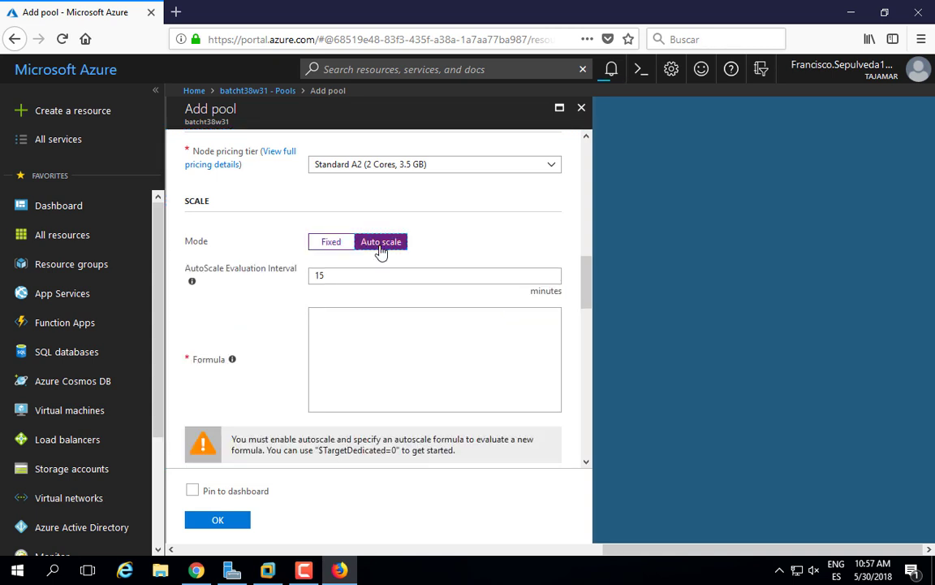
pyautogui.scroll(-1, 487, 406)
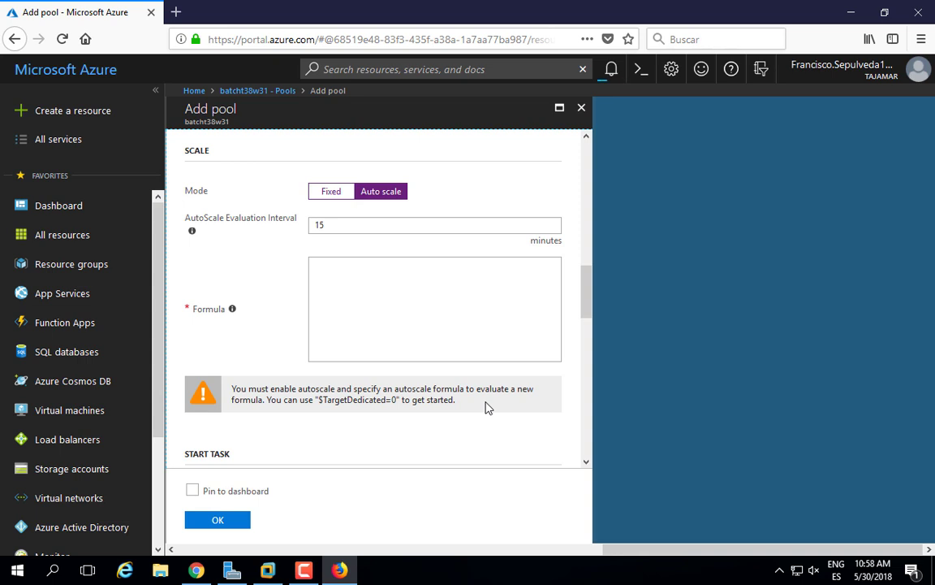
pyautogui.click(332, 192)
# - Set the pool's target dedicated nodes to 2 under the fixed scale mode
pyautogui.click(349, 219)
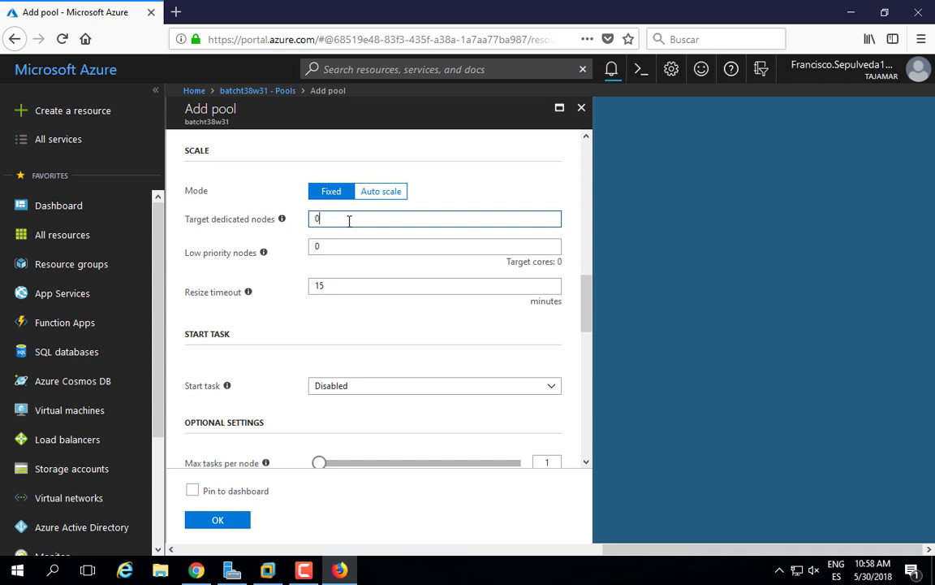
pyautogui.press('BackSpace')
pyautogui.write('2')
# - Examine the pool's start task, task scheduling policy, inbound NAT pool and network options without changing any of them
pyautogui.scroll(-2, 550, 291)
pyautogui.click(550, 291)
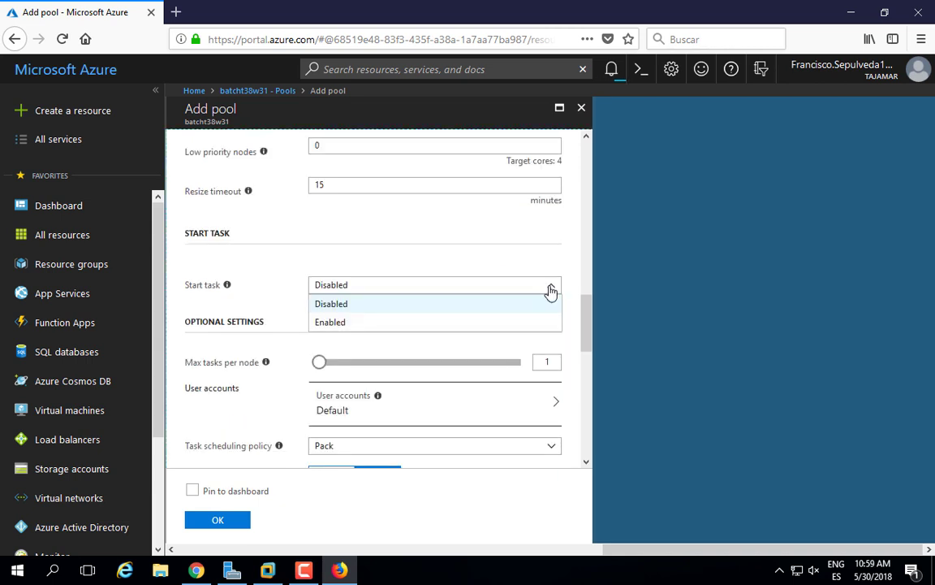
pyautogui.click(551, 290)
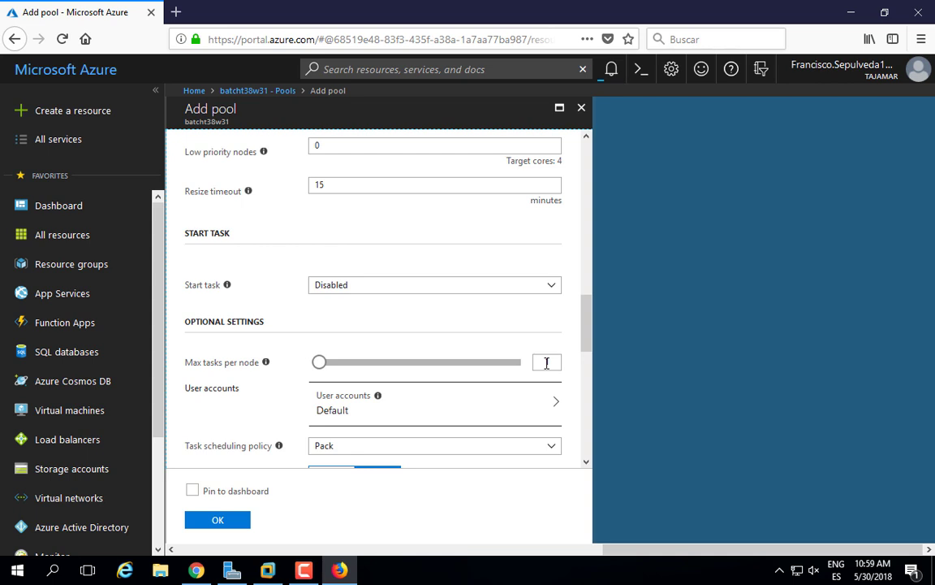
pyautogui.scroll(-3, 546, 362)
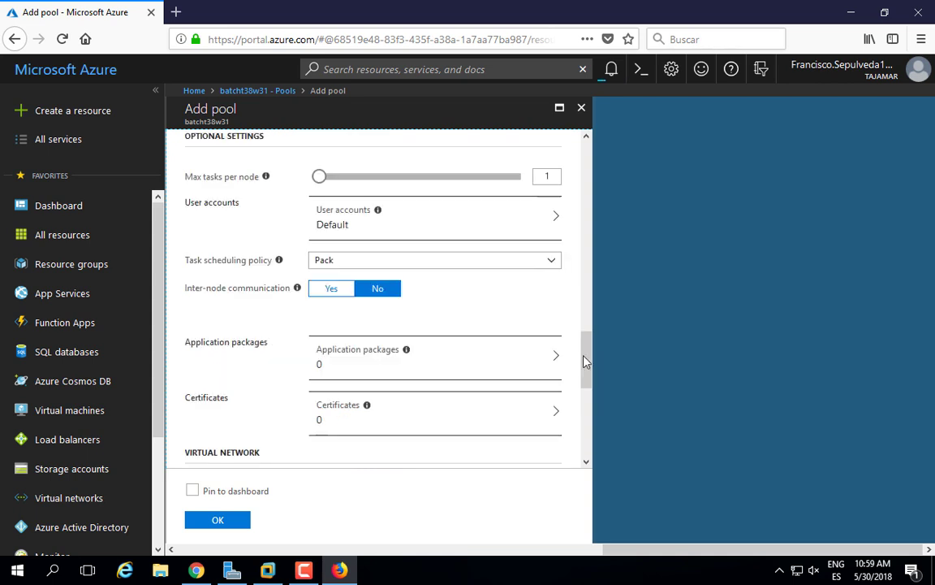
pyautogui.click(536, 261)
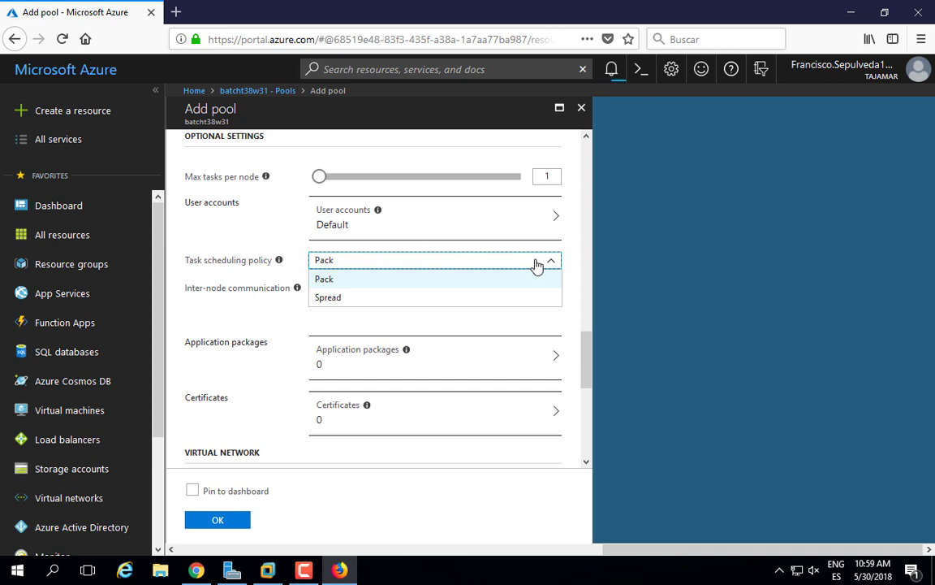
pyautogui.click(536, 265)
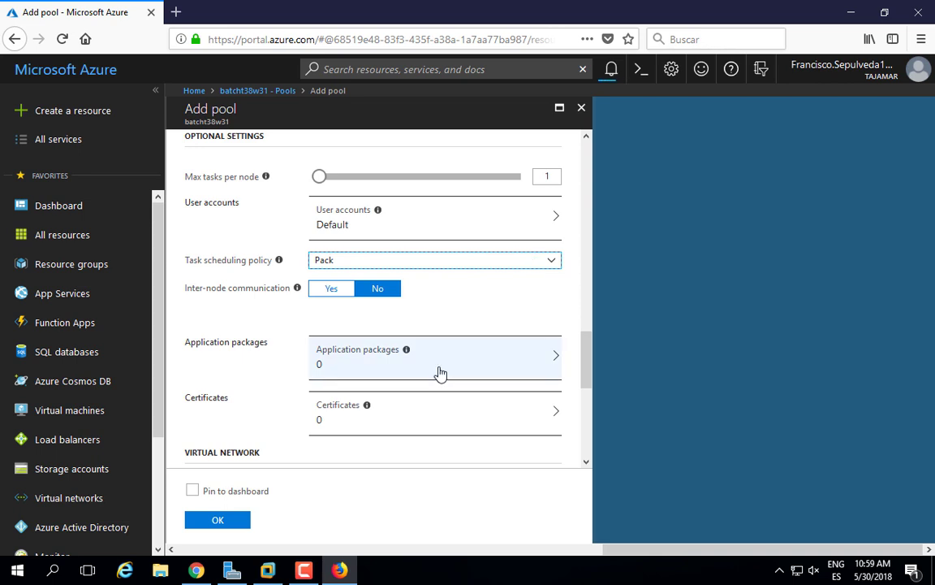
pyautogui.scroll(-3, 407, 341)
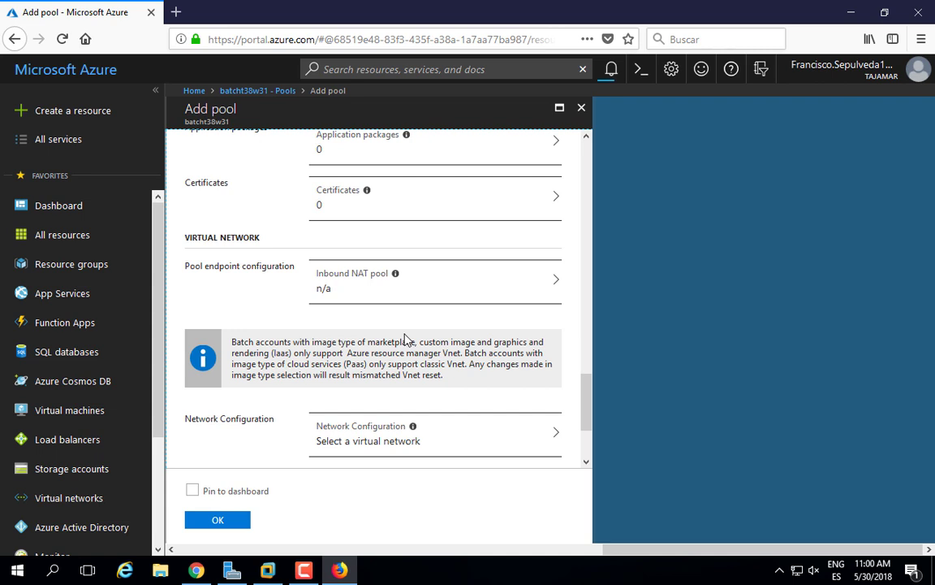
pyautogui.click(390, 272)
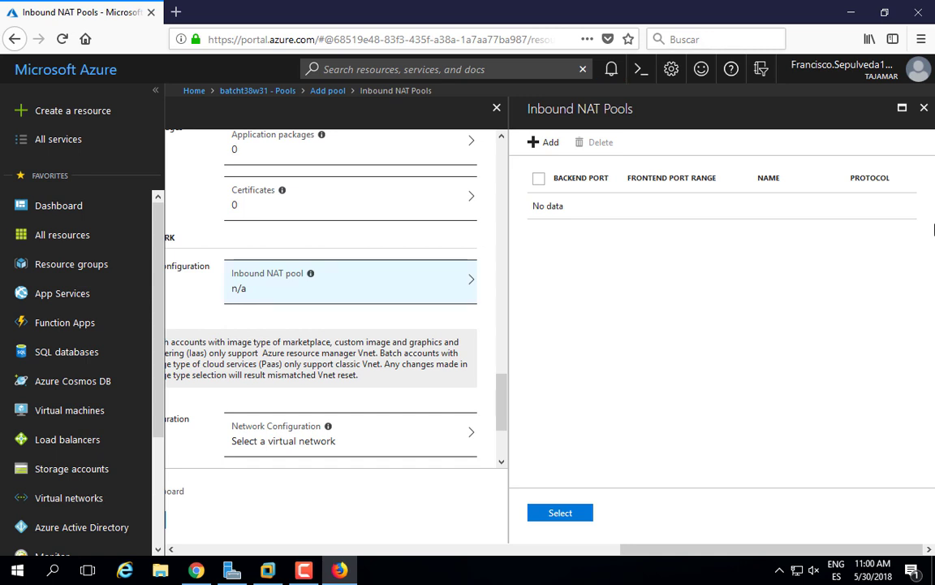
pyautogui.click(924, 108)
pyautogui.scroll(-3, 548, 351)
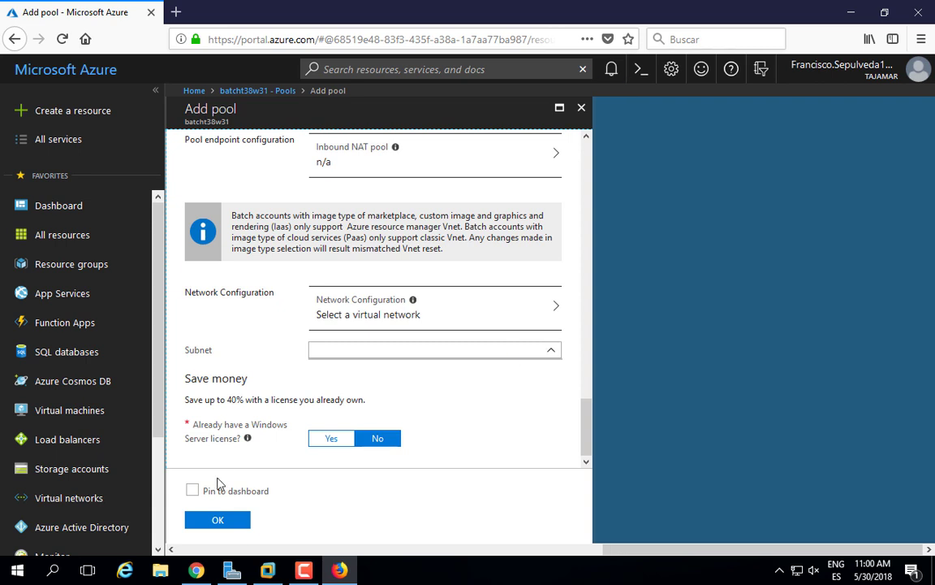
# - Create the pool, refresh its overview and check the portal notifications
pyautogui.click(217, 519)
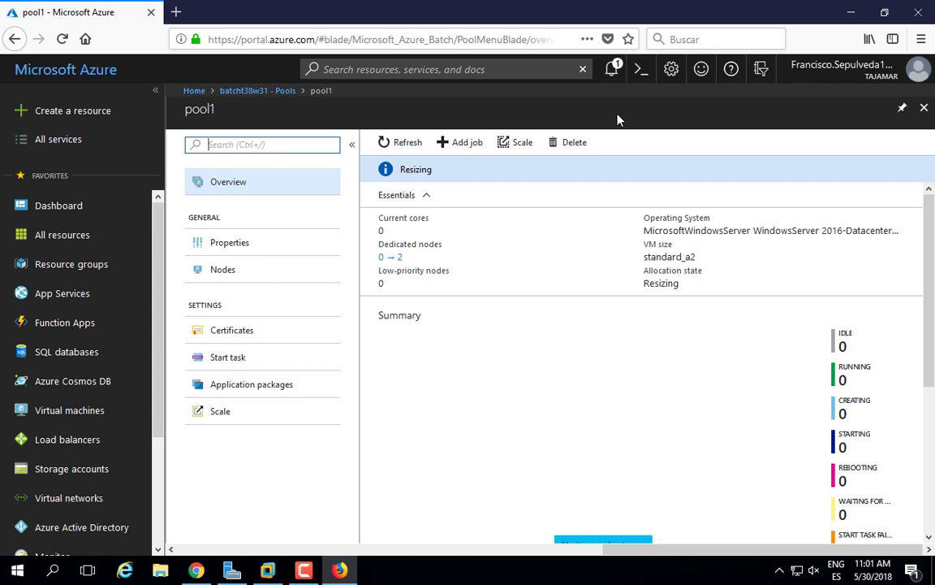
pyautogui.click(408, 146)
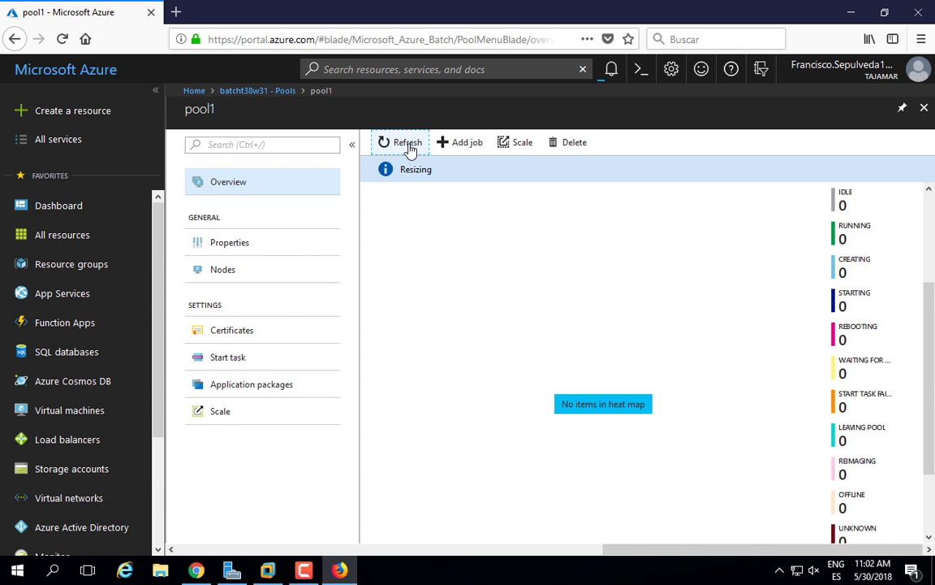
pyautogui.click(611, 72)
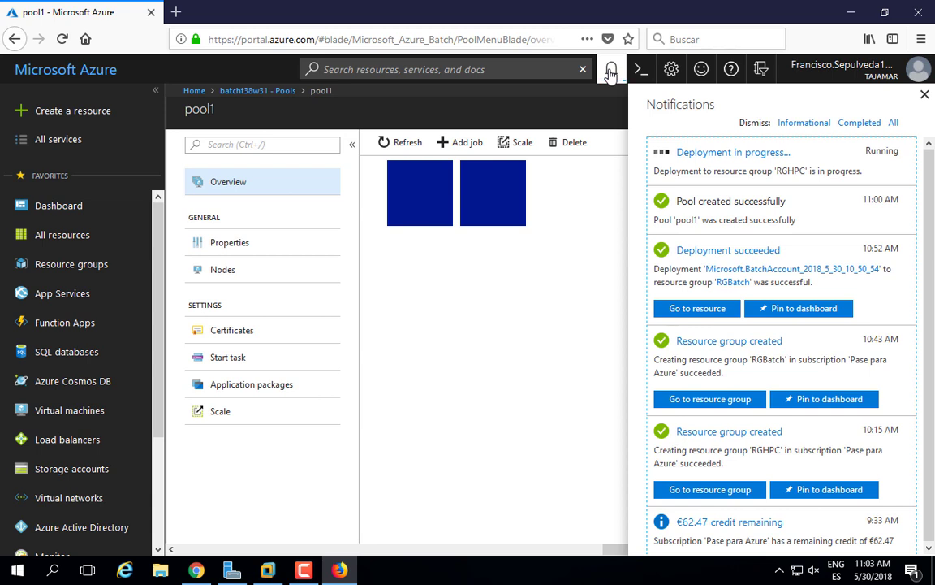
pyautogui.click(611, 73)
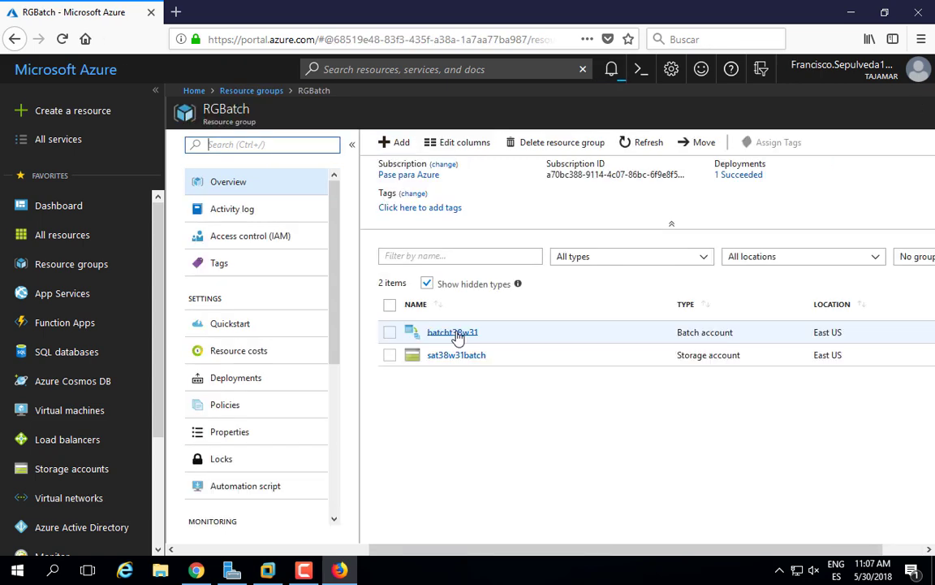
# - Open the Batch account batcht38w31 from resource group RGBatch and start adding a new job
pyautogui.click(457, 333)
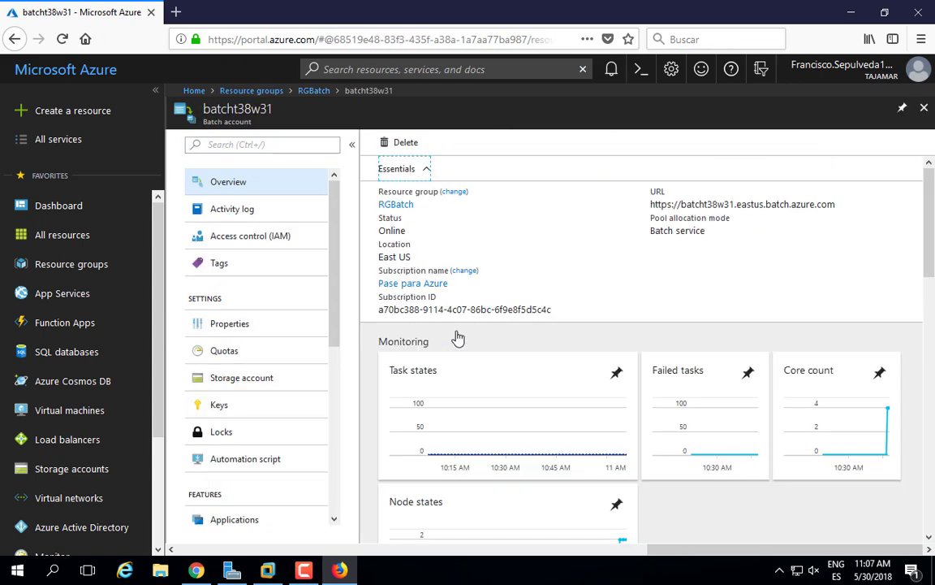
pyautogui.scroll(-3, 252, 340)
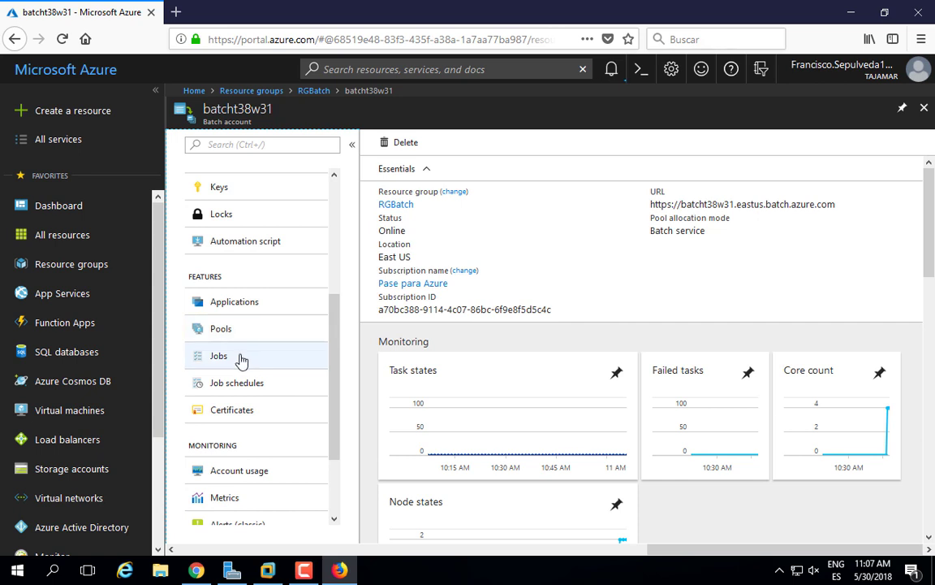
pyautogui.click(241, 361)
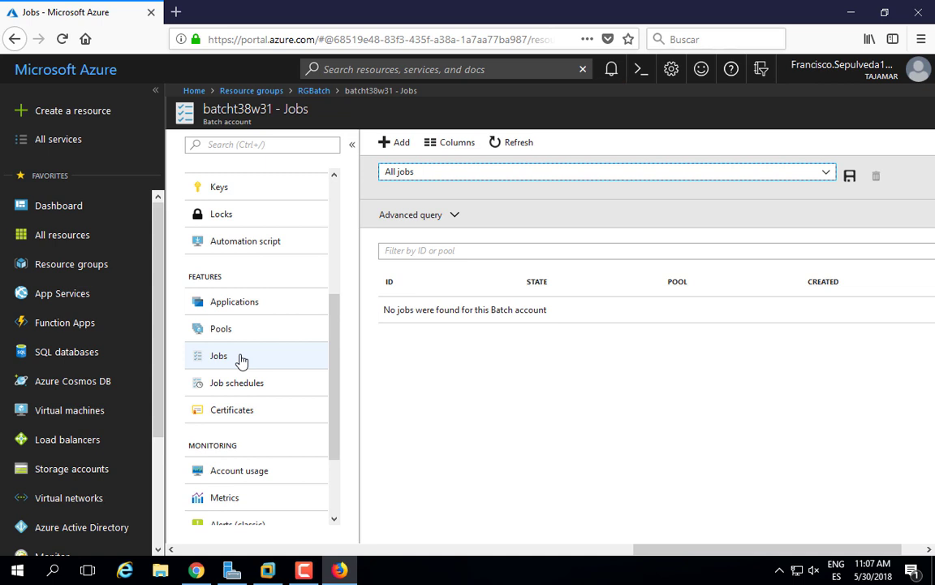
pyautogui.click(394, 144)
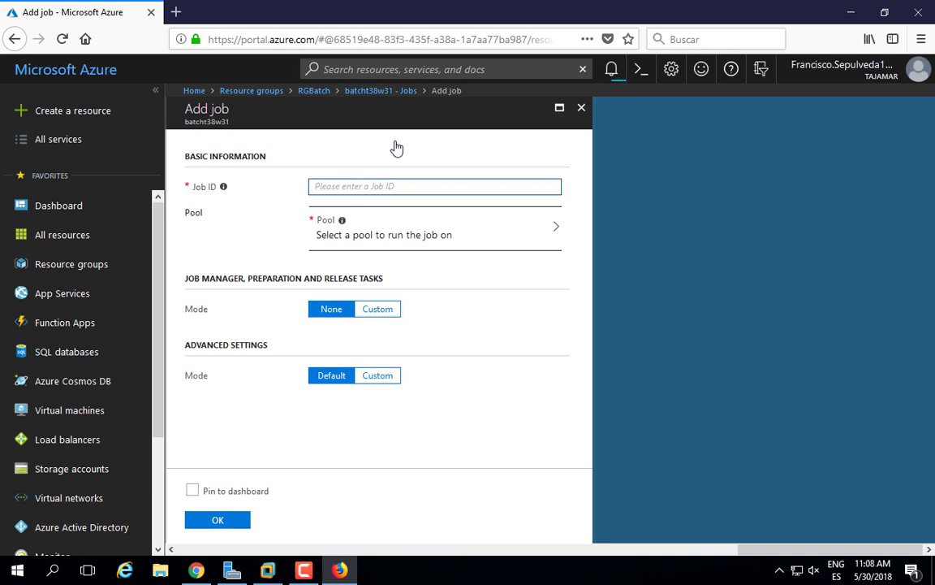
# - Set the job ID to job1 and select pool1 as the pool it runs on
pyautogui.write('job1')
pyautogui.click(361, 223)
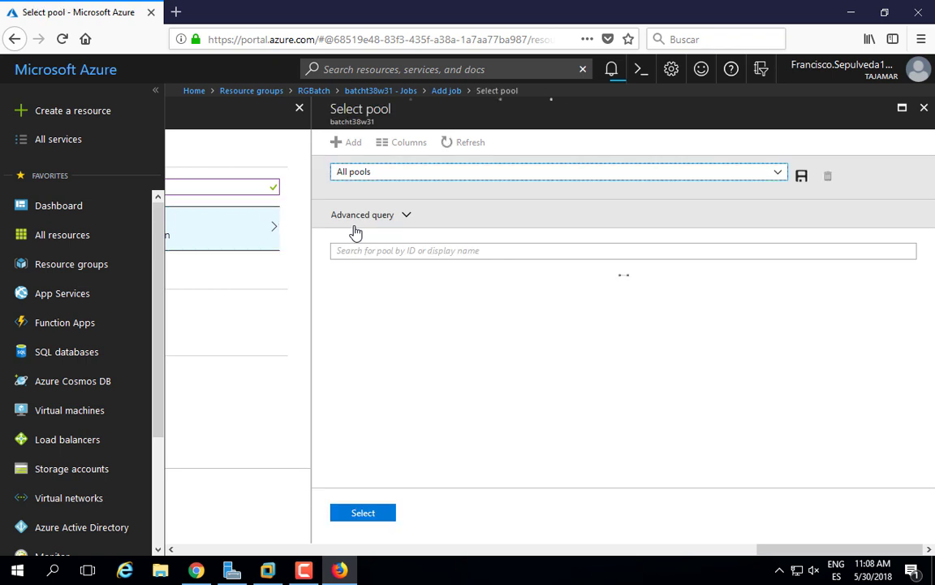
pyautogui.click(357, 316)
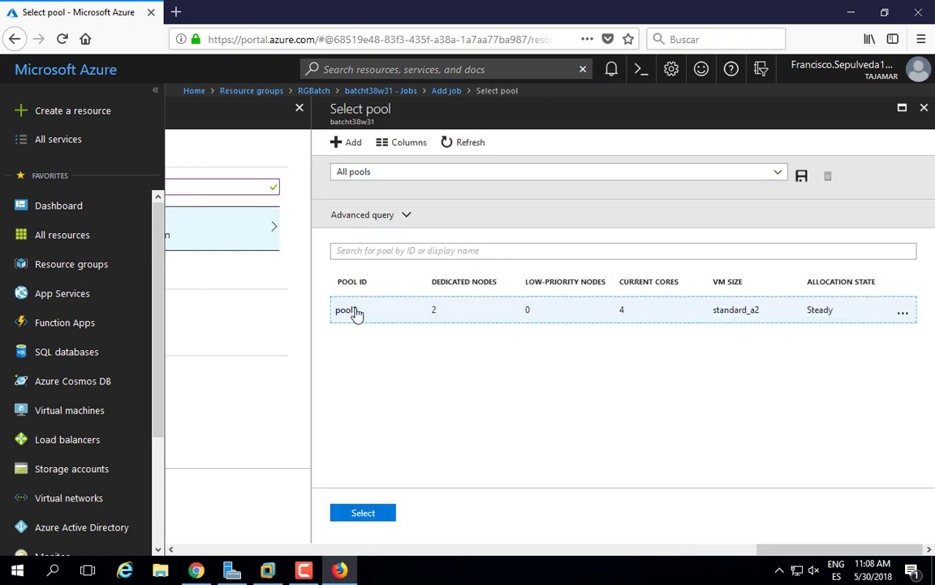
pyautogui.click(369, 513)
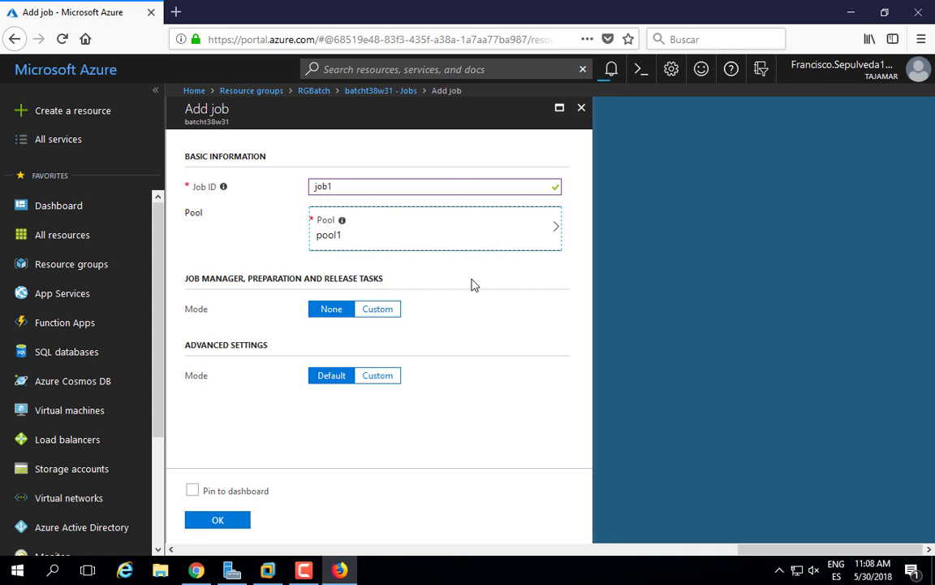
# - Examine the job's custom task and advanced settings, then return the modes to None and Default
pyautogui.click(377, 313)
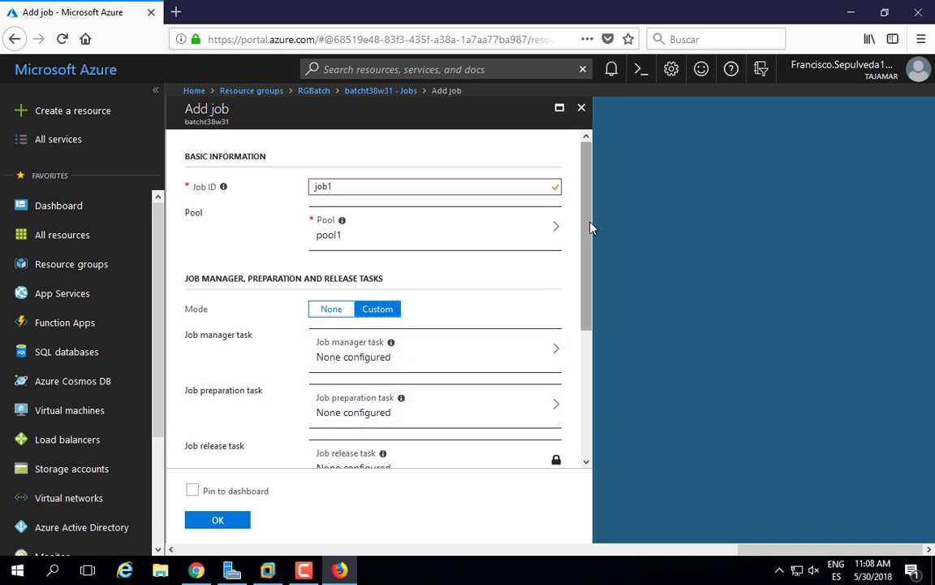
pyautogui.moveTo(591, 226); pyautogui.dragTo(590, 326)
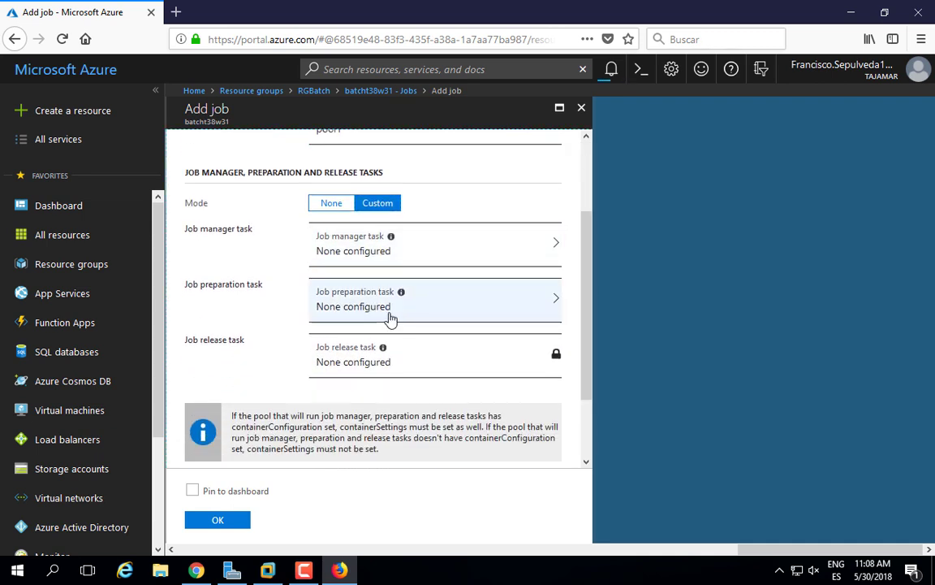
pyautogui.click(354, 362)
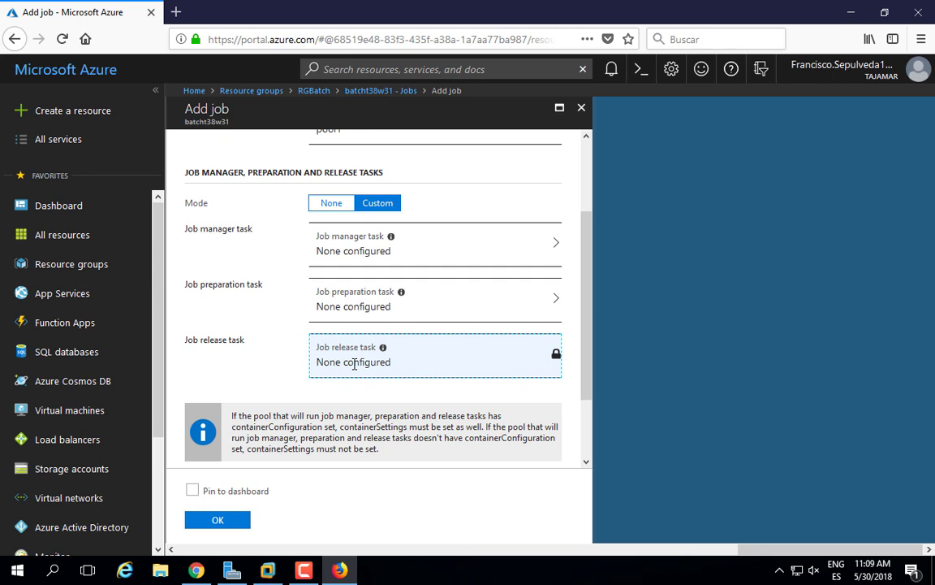
pyautogui.click(327, 205)
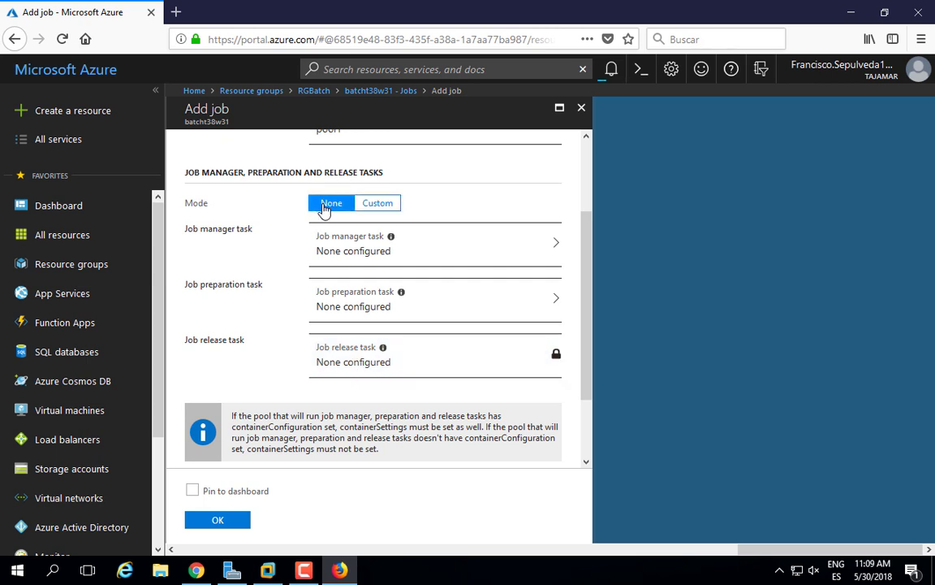
pyautogui.click(372, 375)
pyautogui.scroll(-2, 580, 324)
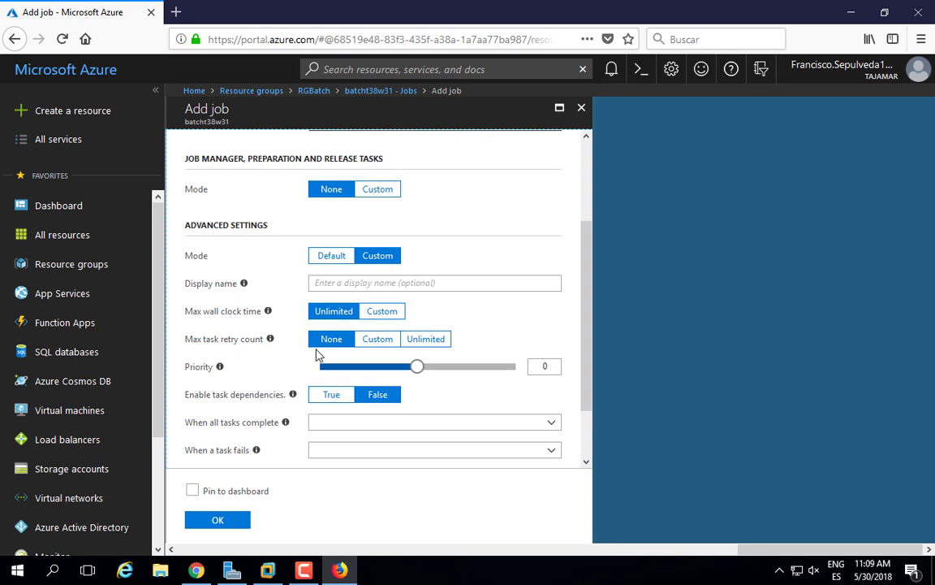
pyautogui.moveTo(588, 323); pyautogui.dragTo(586, 357)
pyautogui.click(538, 355)
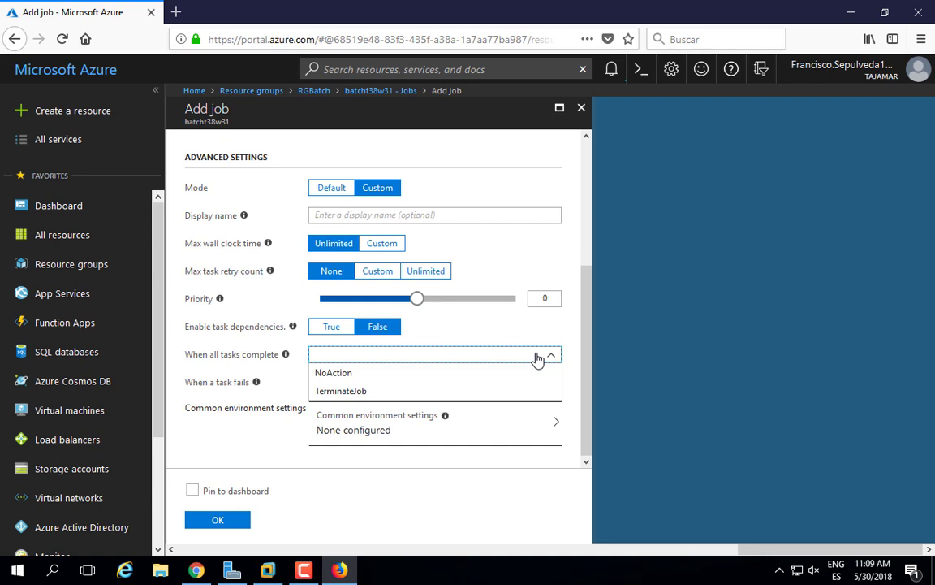
pyautogui.click(536, 355)
pyautogui.click(538, 383)
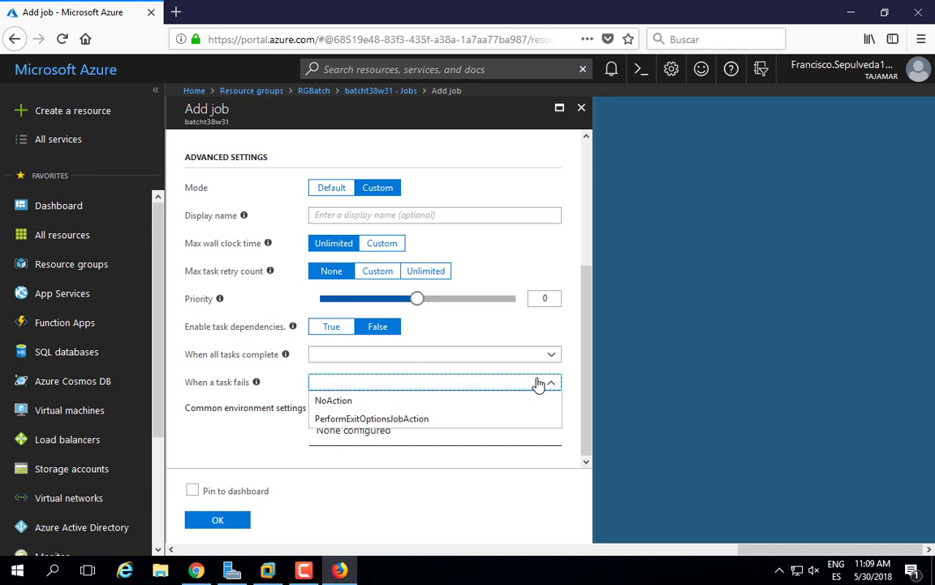
pyautogui.click(332, 187)
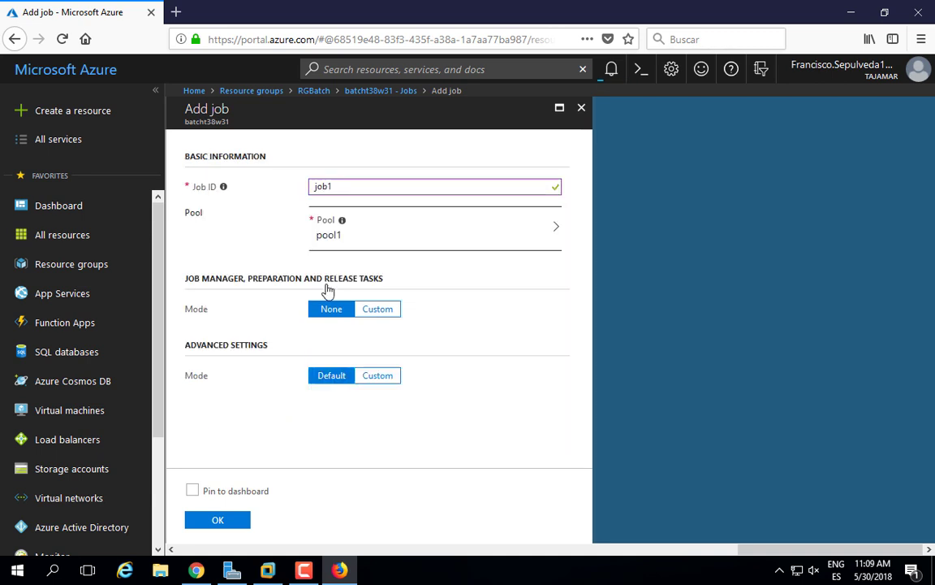
# - Create the job job1 with the configured settings
pyautogui.click(209, 522)
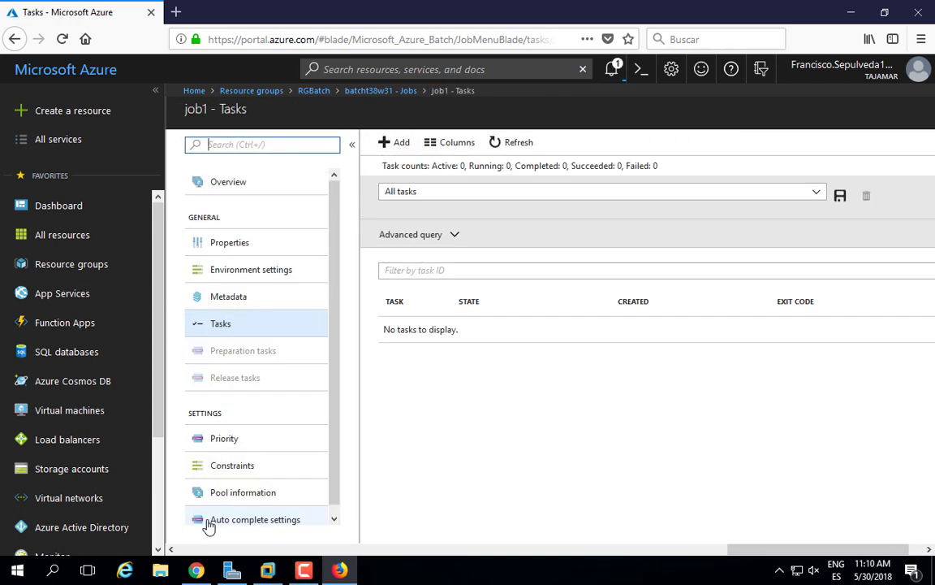
# - Refresh job1's task list and start adding a task with the ID task1, leaving the display name blank
pyautogui.click(519, 144)
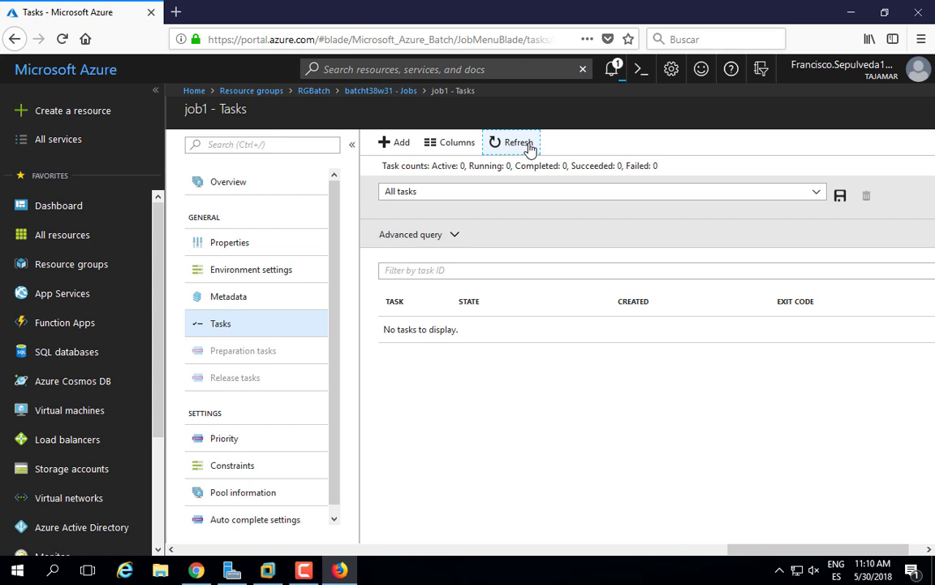
pyautogui.click(401, 144)
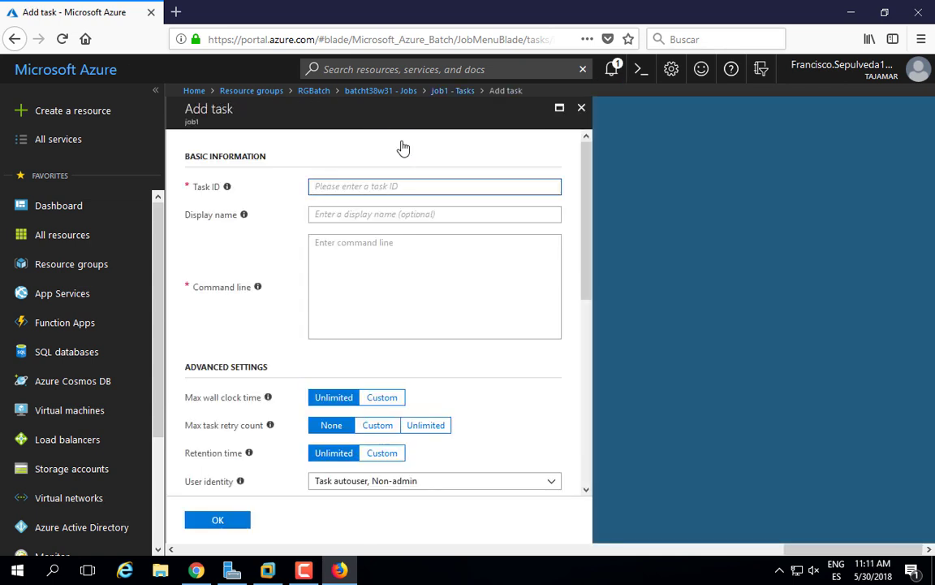
pyautogui.write('task1')
pyautogui.press('Tab')
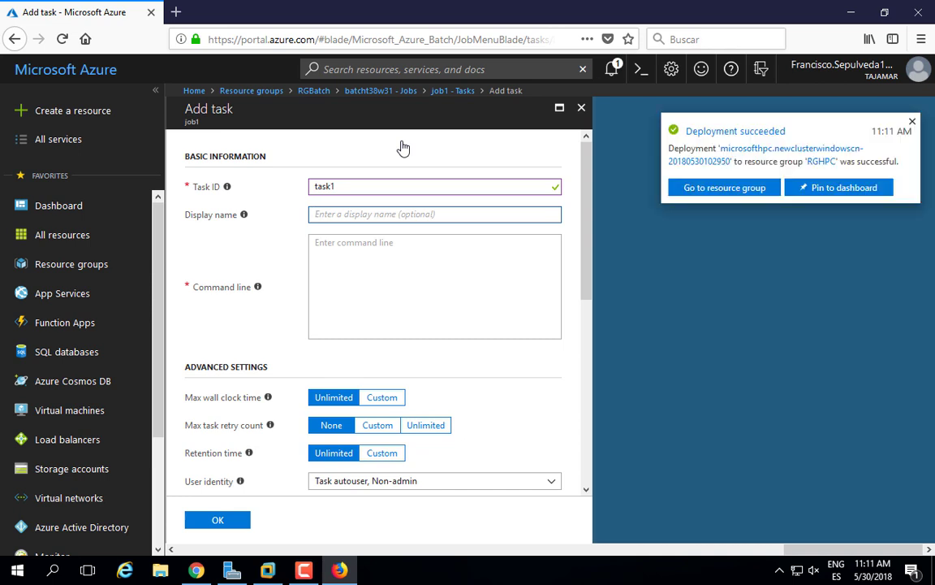
pyautogui.press('Tab')
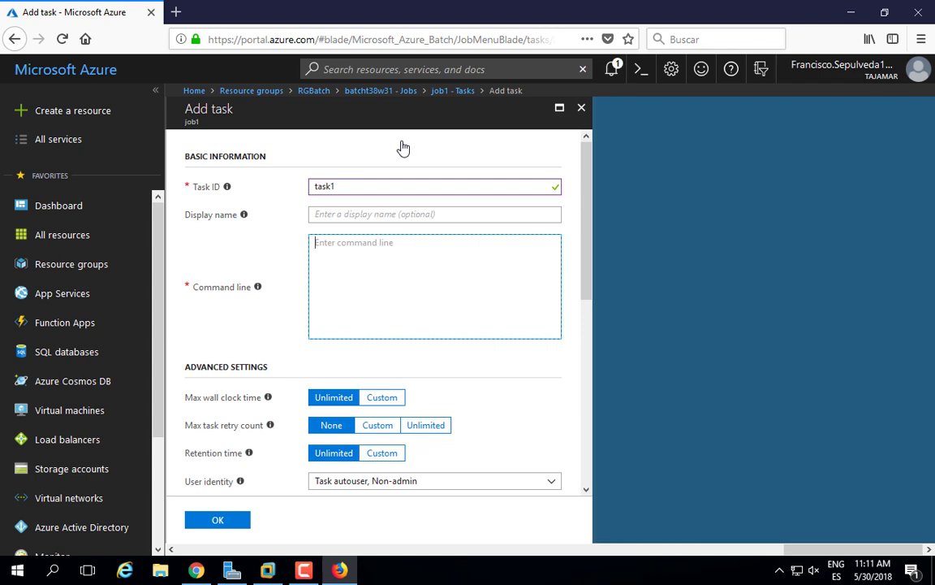
# - Enter the command line cmd /c "set AZ_BATCH & timeout /t 90 > NUL" for task1 and copy the whole command
pyautogui.write('cmd /c')
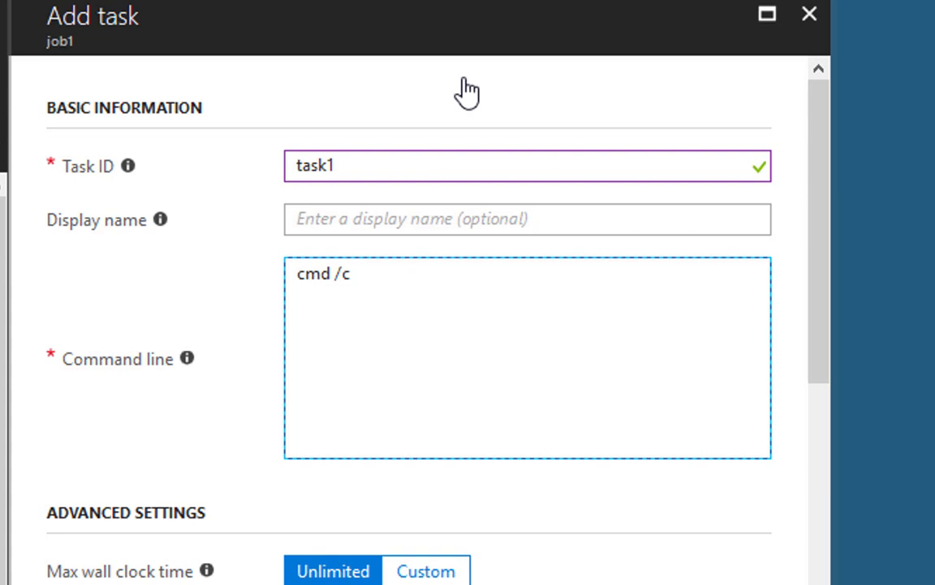
pyautogui.write('""')
pyautogui.press('Left')
pyautogui.write('set AZ_BATCH')
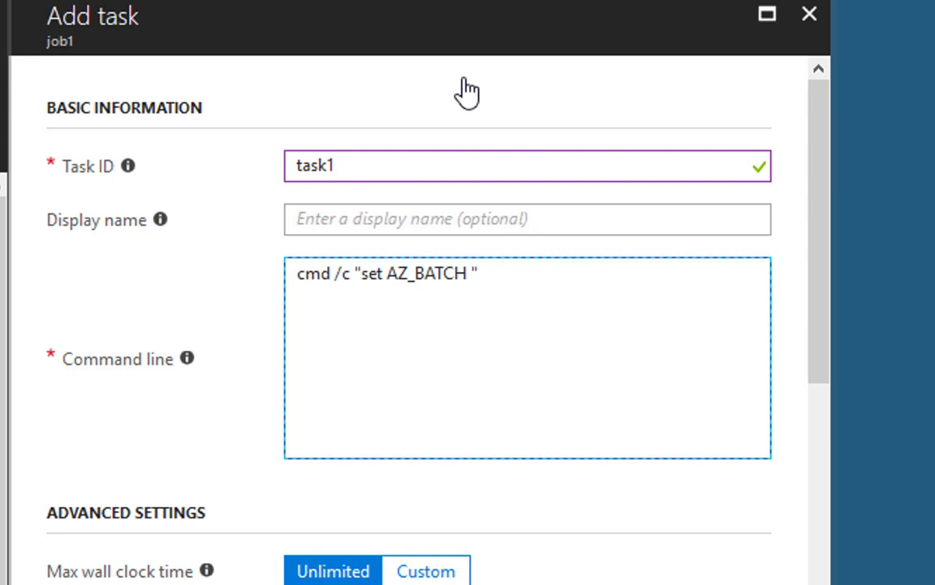
pyautogui.write('&')
pyautogui.write('timeout')
pyautogui.write(' /t')
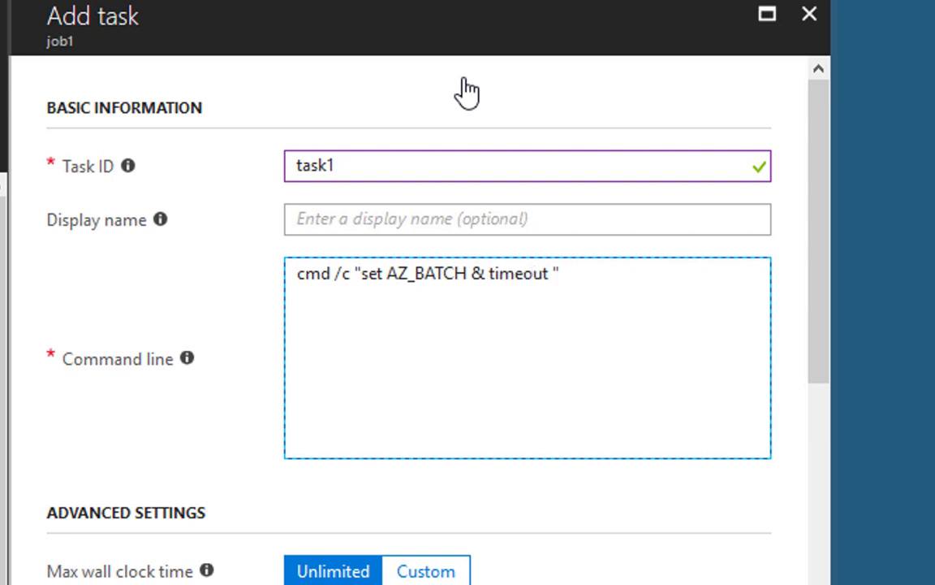
pyautogui.write(' 90')
pyautogui.write('> NUL')
pyautogui.hotkey('ctrl', 'a')
pyautogui.hotkey('ctrl', 'c')
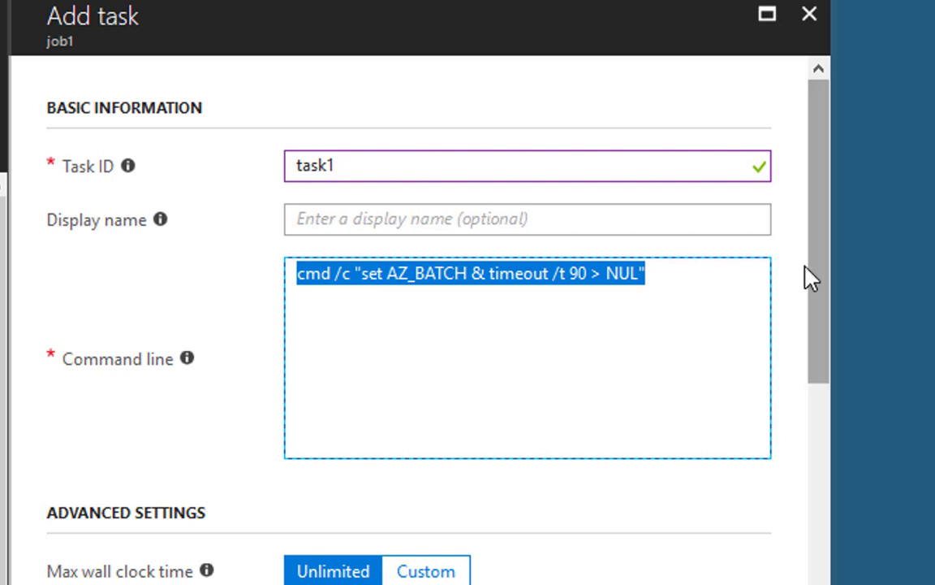
# - Review task1's advanced settings, keep them at their defaults, and create the task
pyautogui.moveTo(811, 266); pyautogui.dragTo(809, 386)
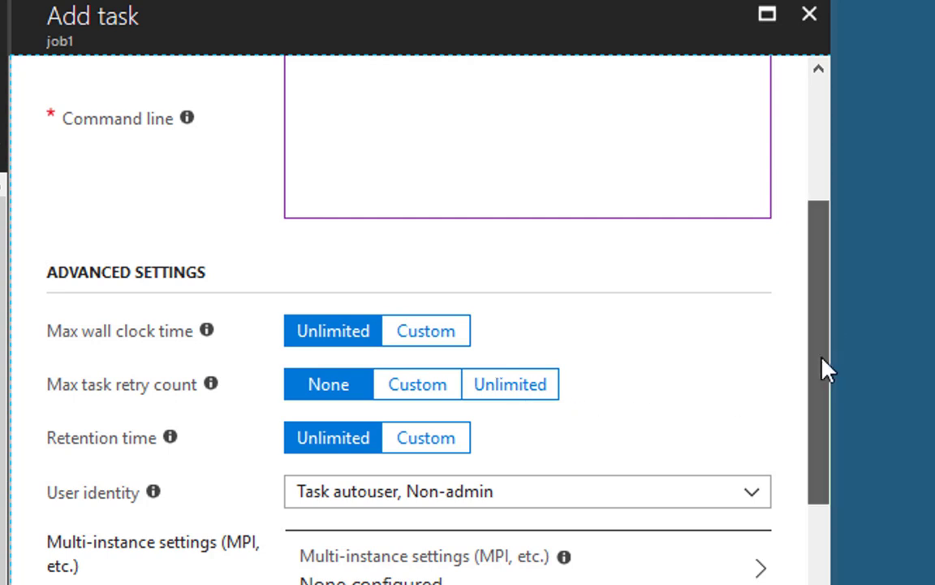
pyautogui.scroll(-2, 822, 374)
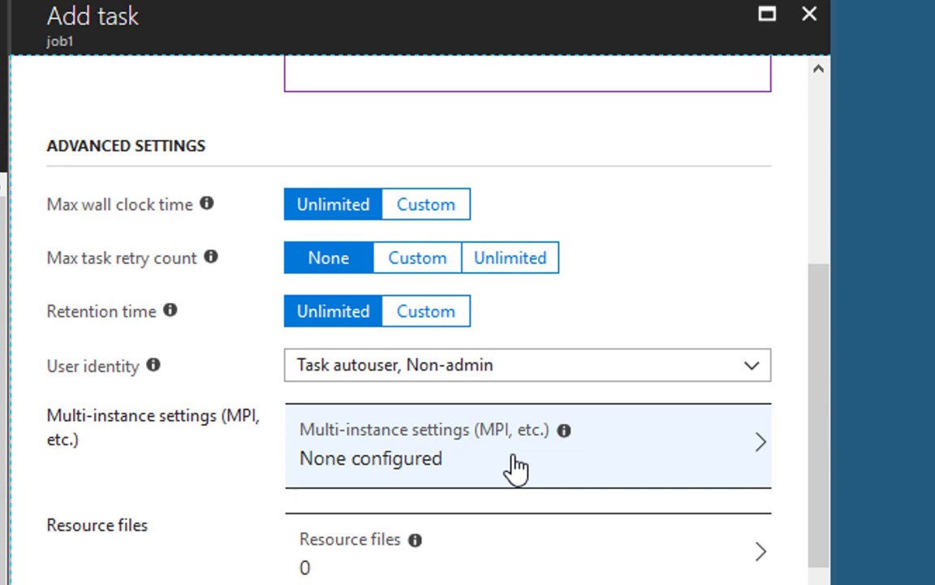
pyautogui.scroll(-2, 569, 432)
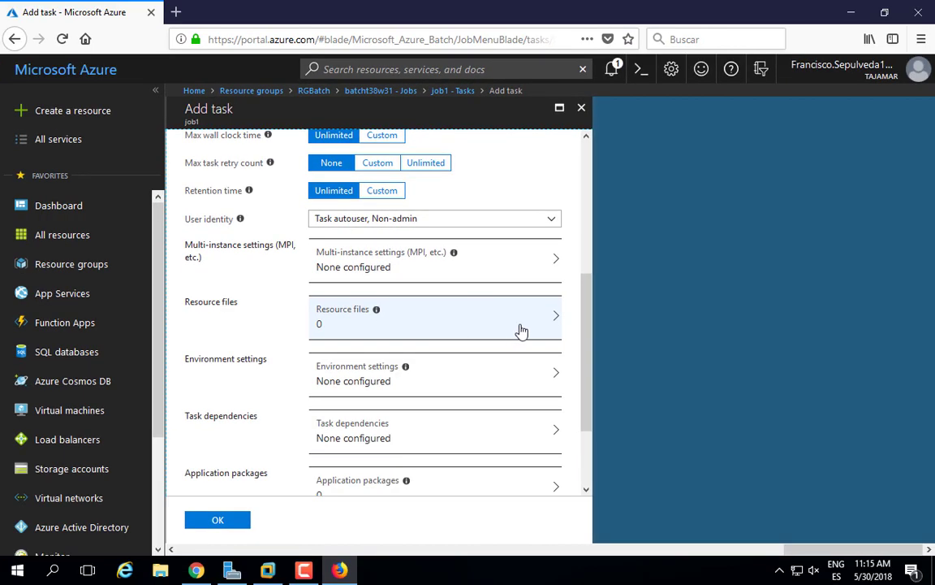
pyautogui.scroll(-2, 590, 296)
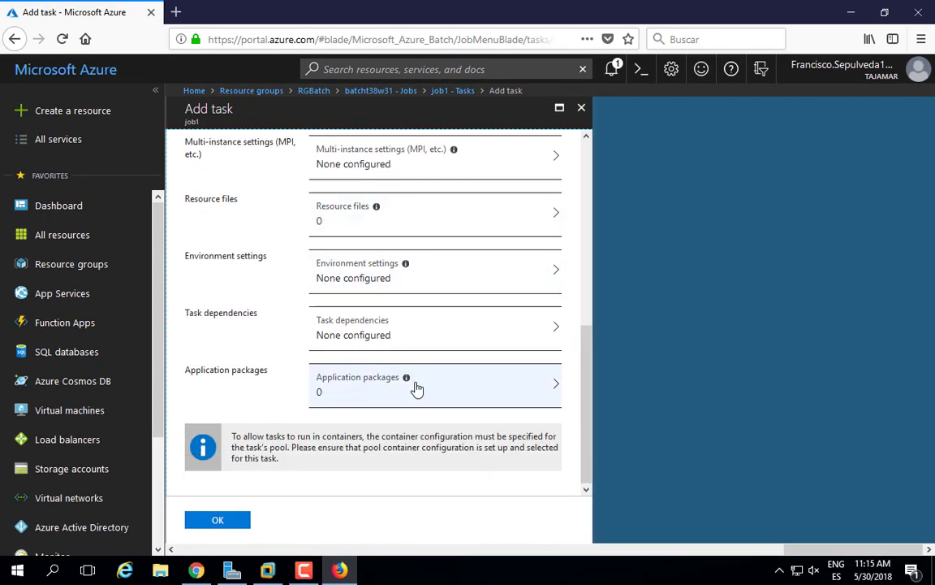
pyautogui.click(236, 521)
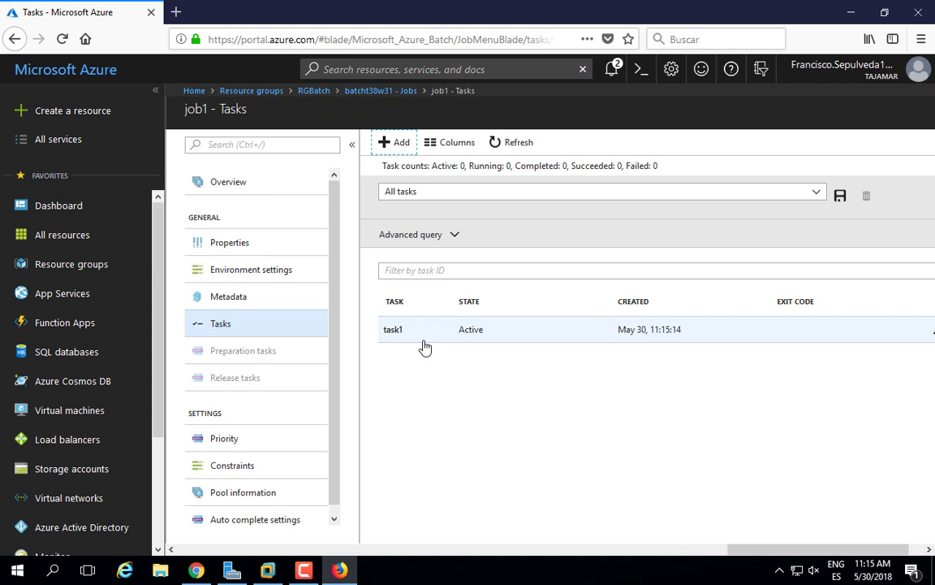
# - Add a second task to job1 with the ID task2, using the copied command line
pyautogui.click(397, 143)
pyautogui.click(363, 186)
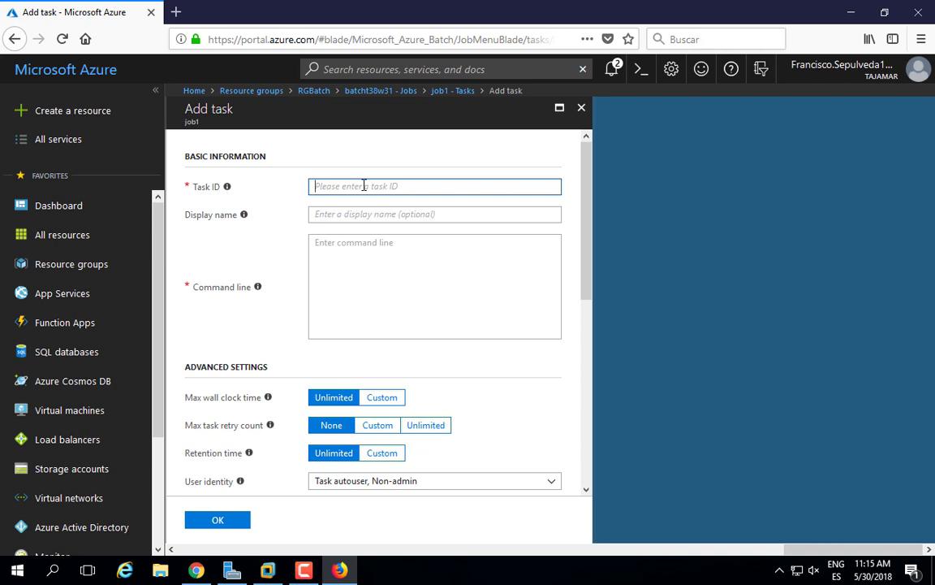
pyautogui.write('task2')
pyautogui.press('Tab')
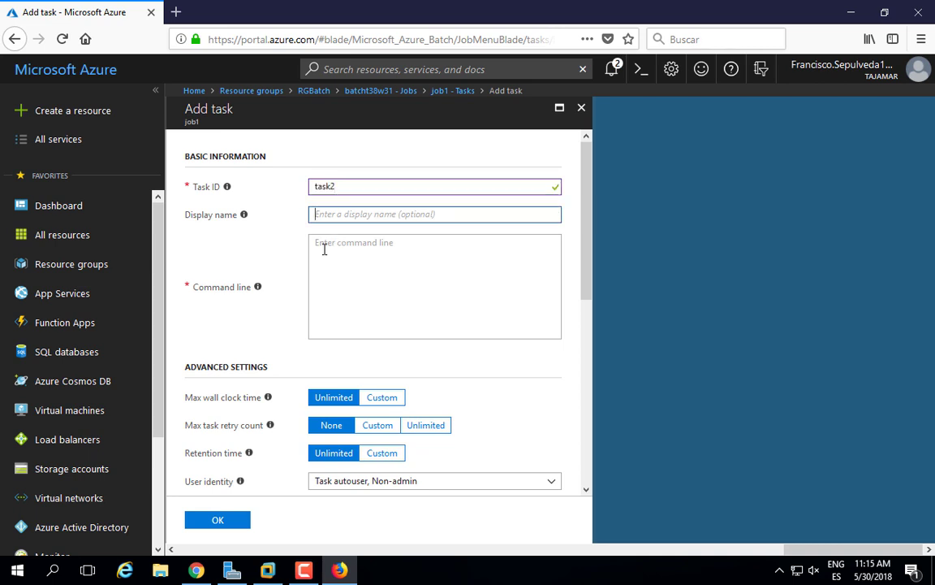
pyautogui.click(323, 251)
pyautogui.hotkey('ctrl', 'v')
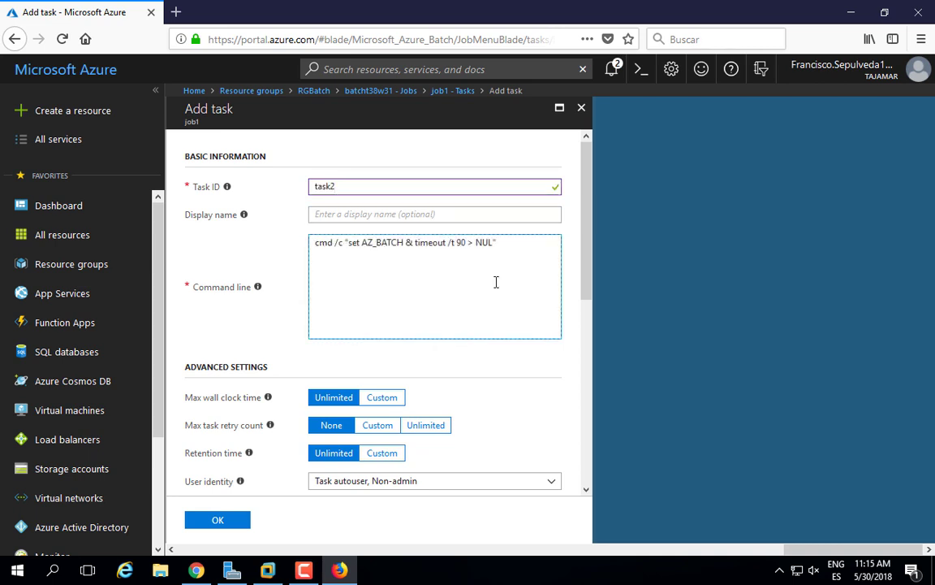
pyautogui.click(217, 524)
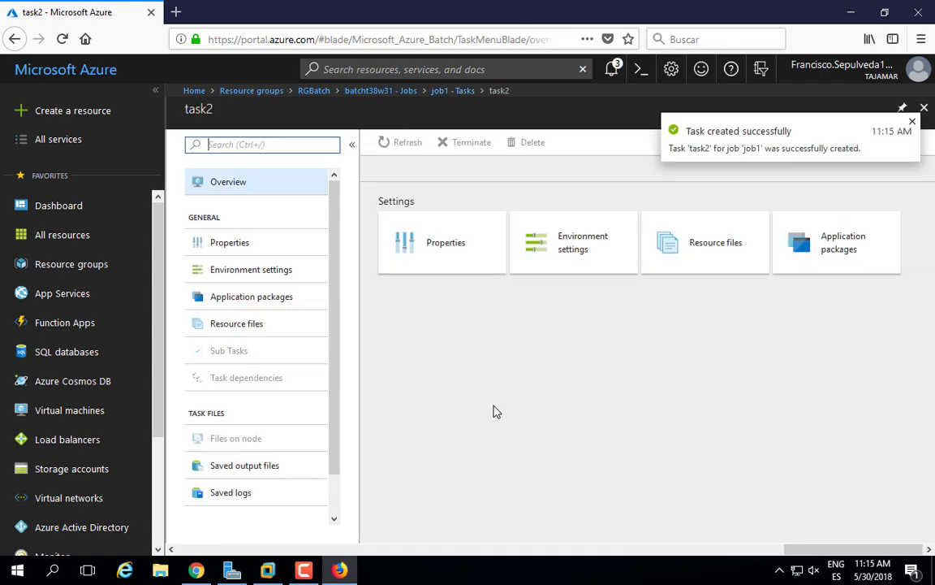
# - Check the node states in pool1's overview, refreshing it to follow the task execution
pyautogui.click(446, 92)
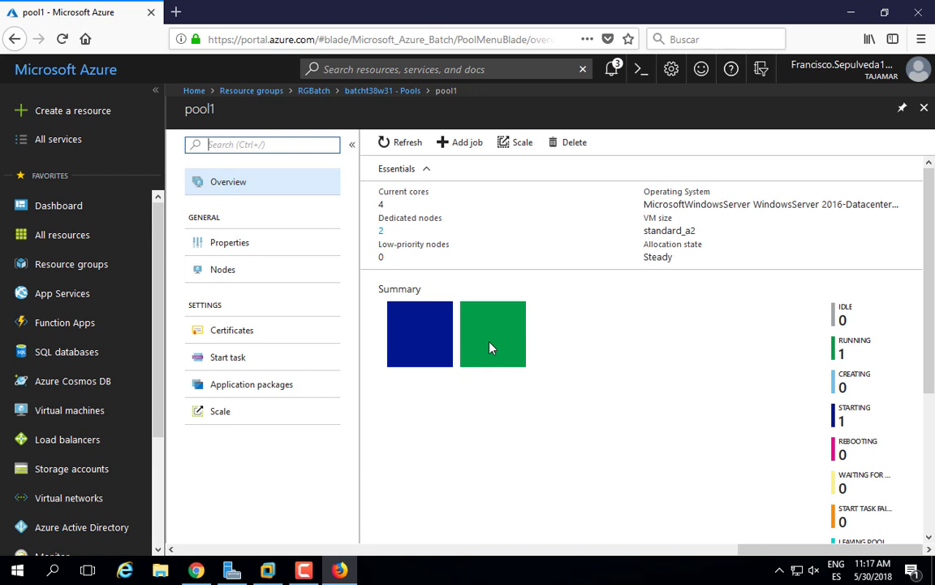
pyautogui.click(403, 150)
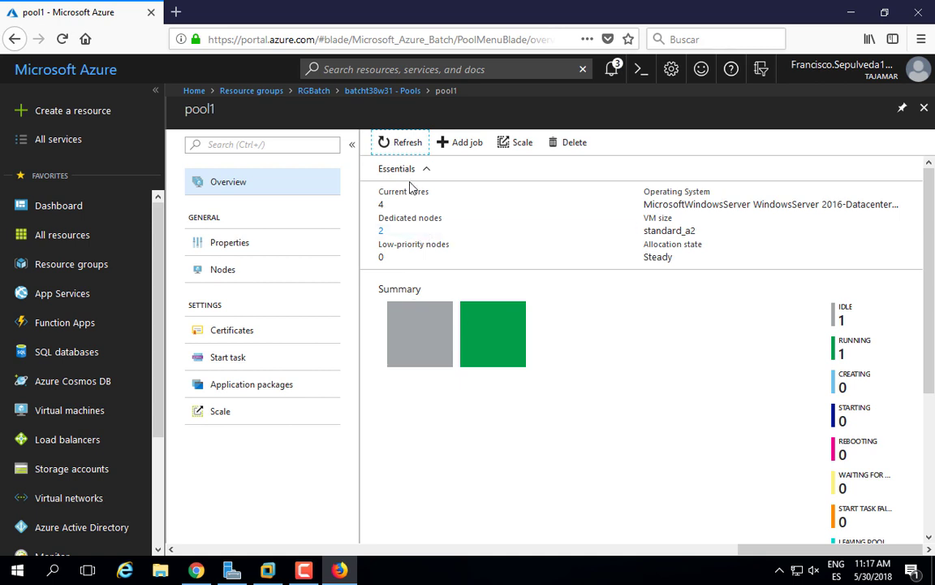
pyautogui.click(407, 152)
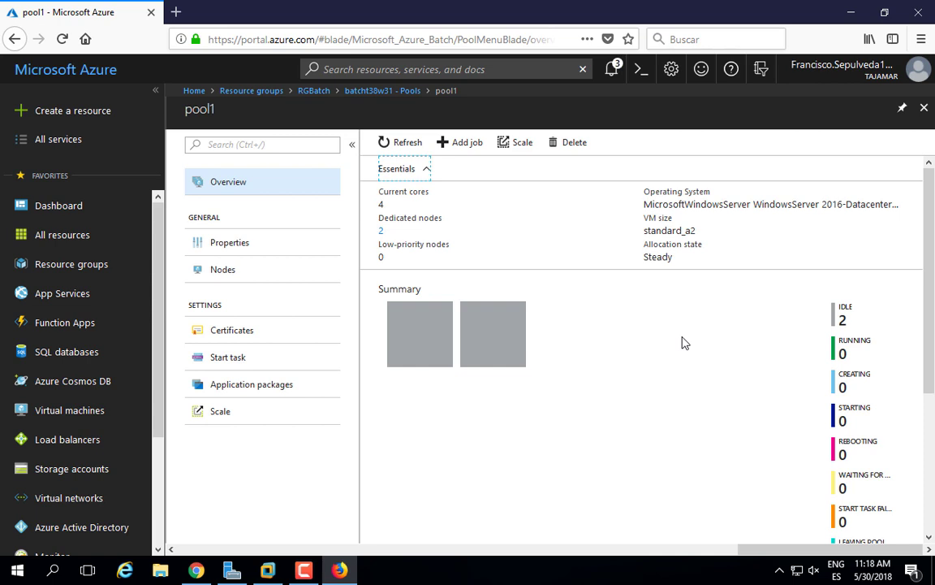
# - Return to the jobs of Batch account batcht38w31 and open job1's task list
pyautogui.click(366, 91)
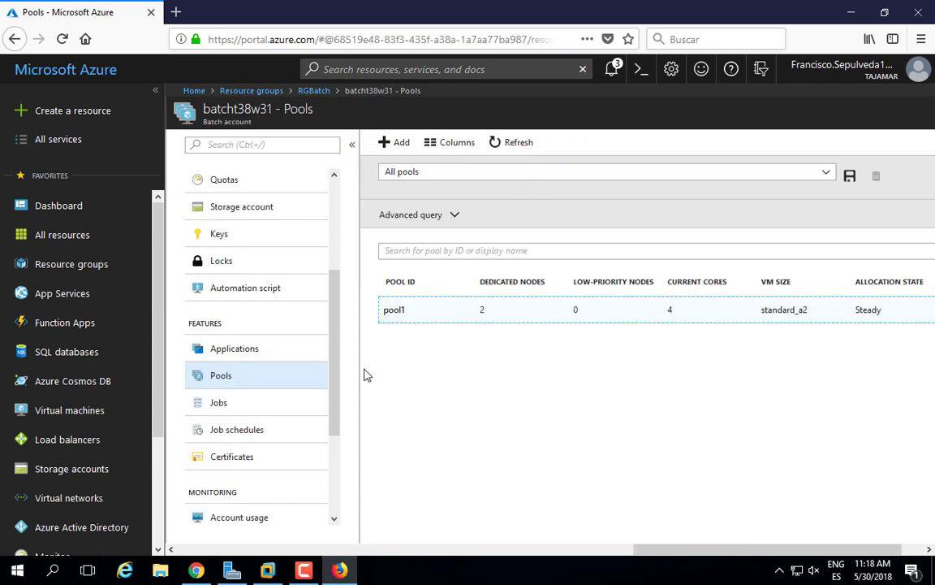
pyautogui.click(219, 403)
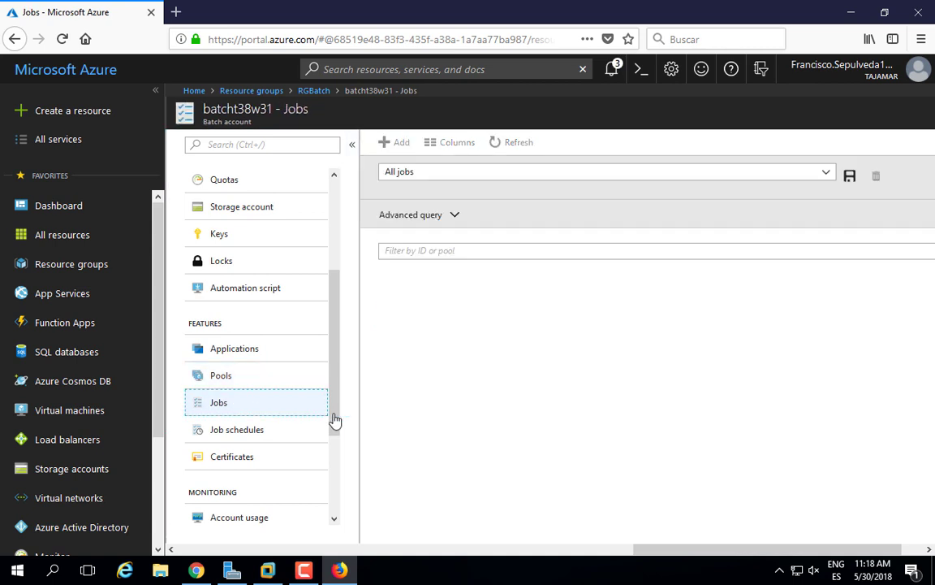
pyautogui.click(394, 316)
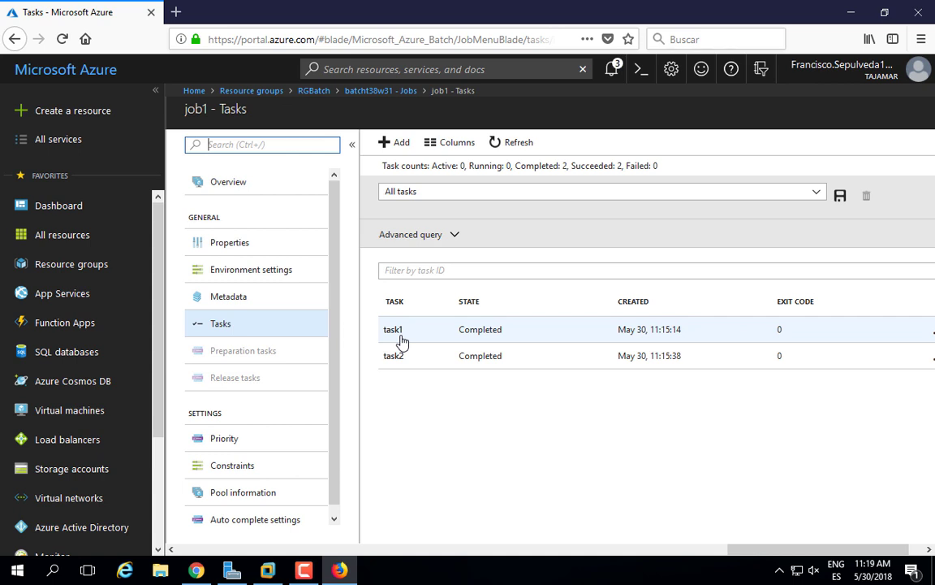
# - Open task1, list its files on the node, and open the output file stdout.txt
pyautogui.click(394, 330)
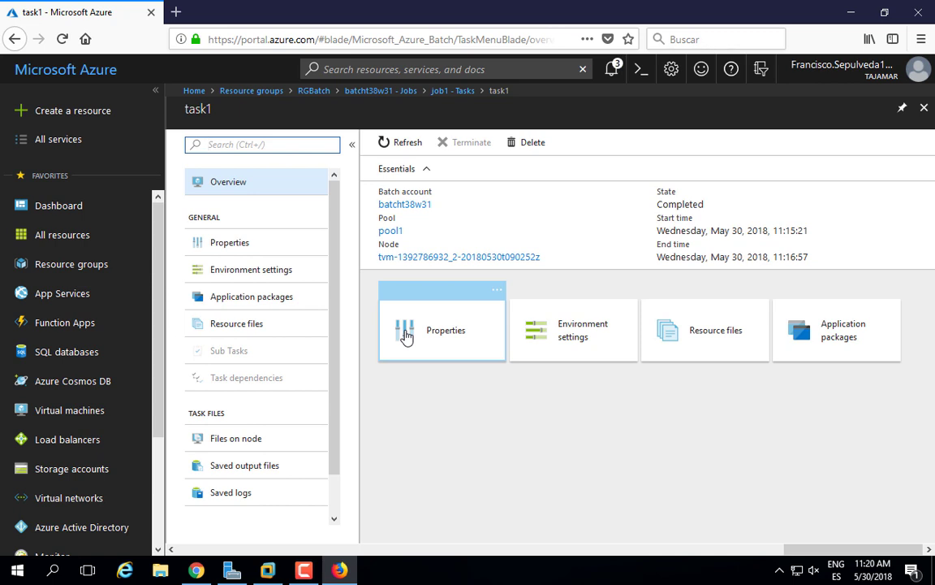
pyautogui.click(253, 444)
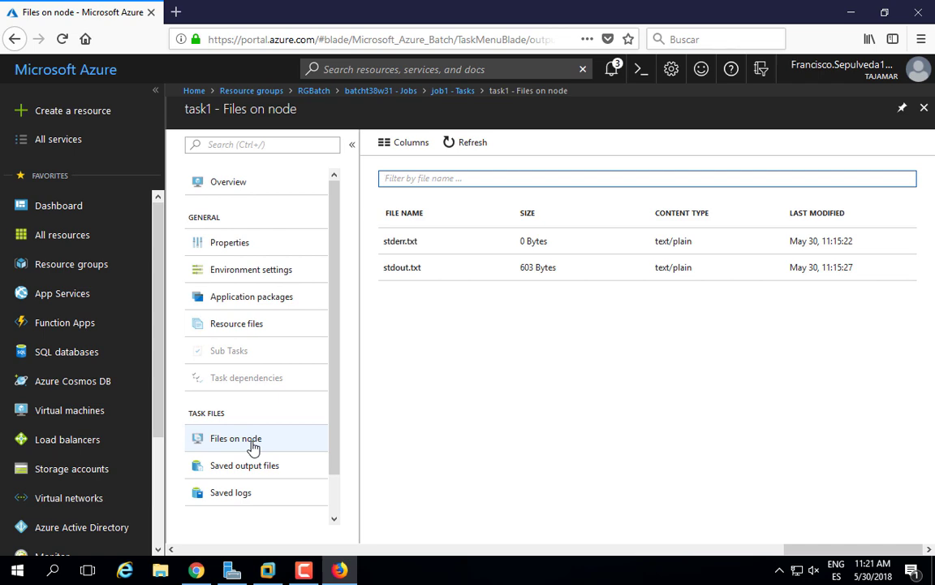
pyautogui.click(398, 267)
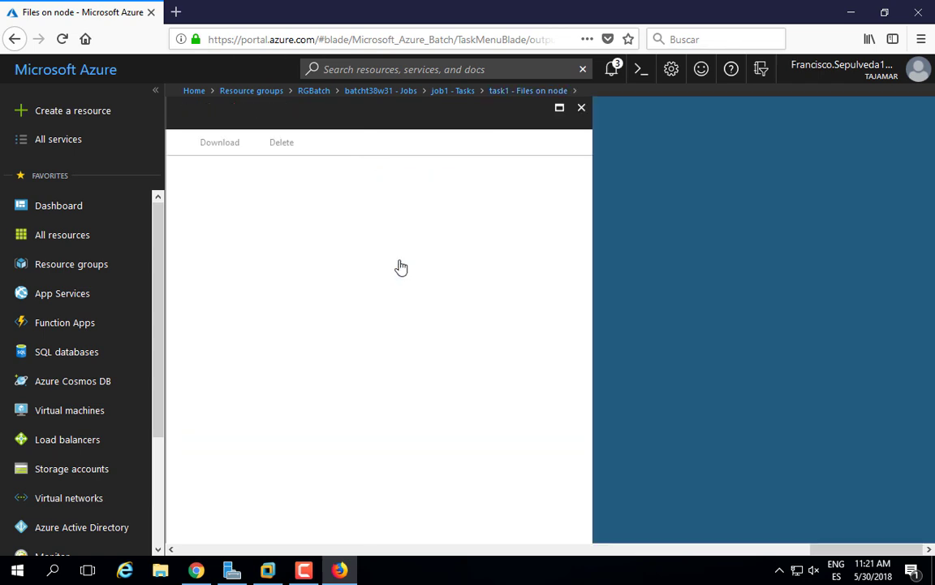